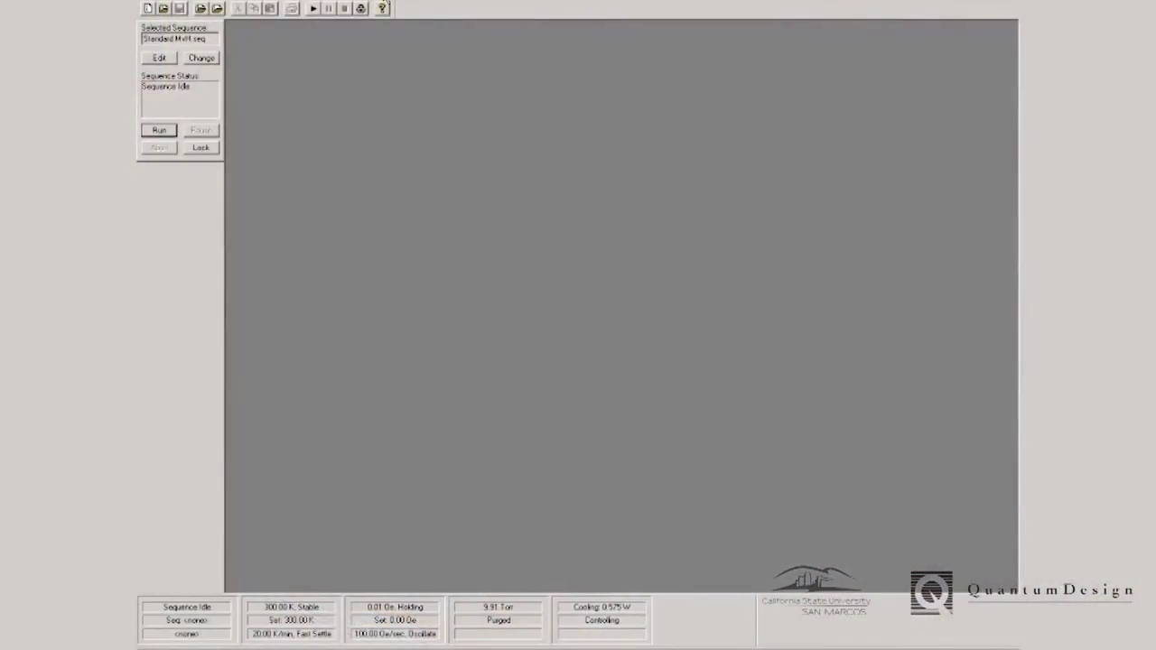
Activate Electrical Transport and open its AC resistance measurement settings in the ETO Console
click(390, 6)
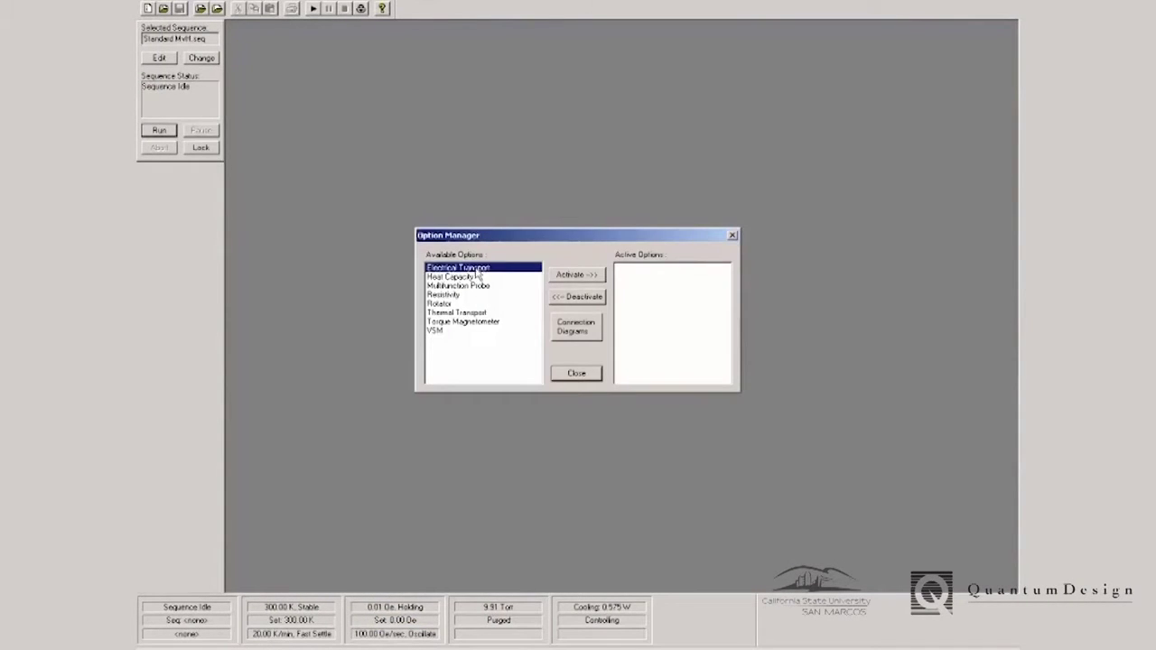
click(578, 276)
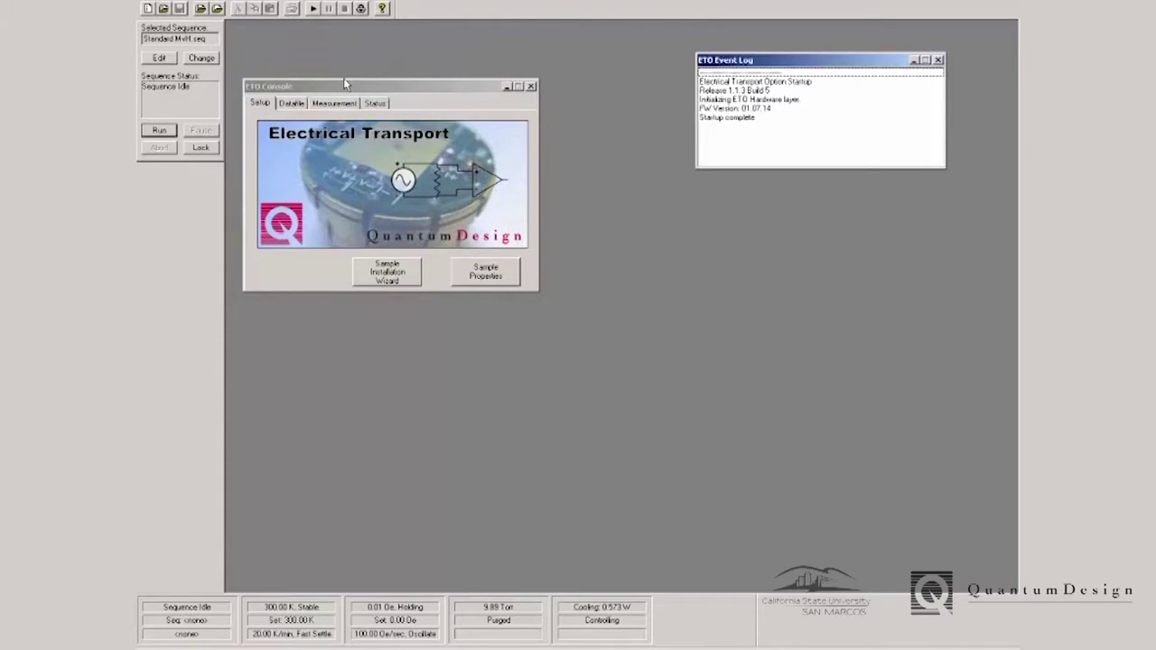
click(333, 105)
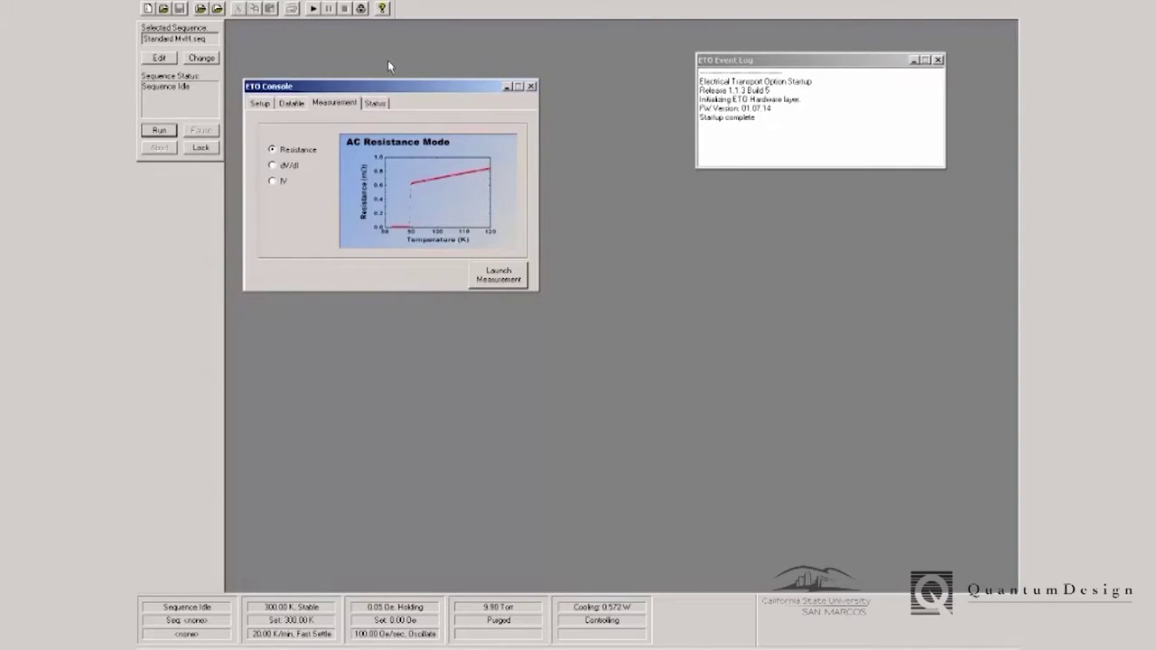
click(499, 279)
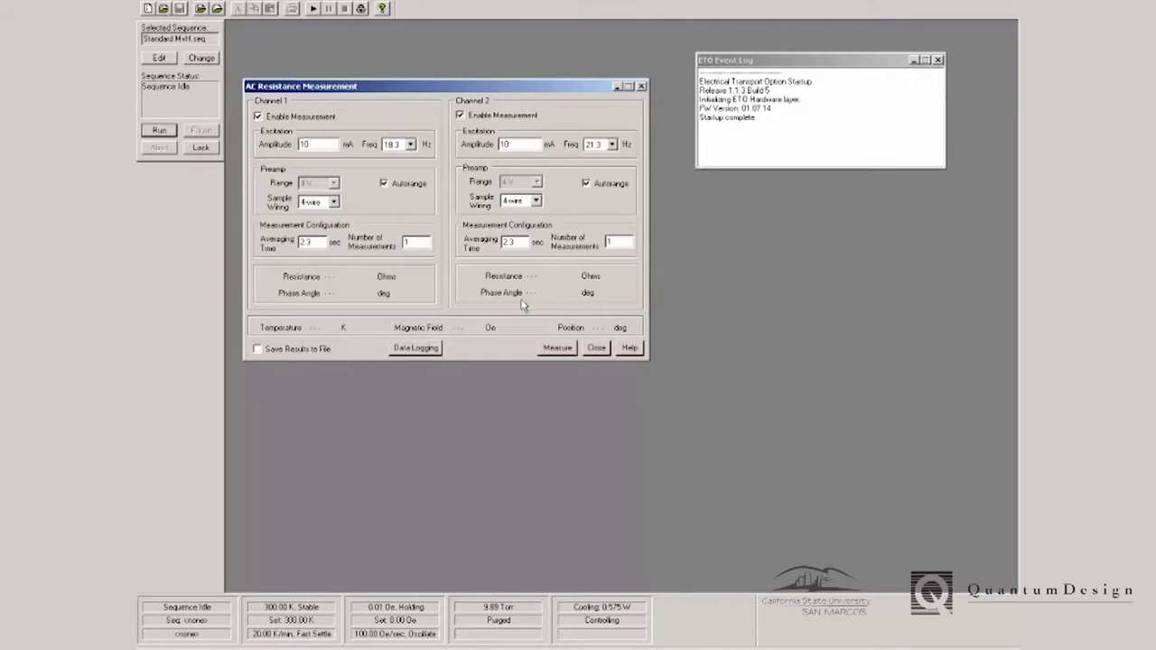
Measure AC resistance once on both channels from the AC Resistance Measurement dialog
click(553, 348)
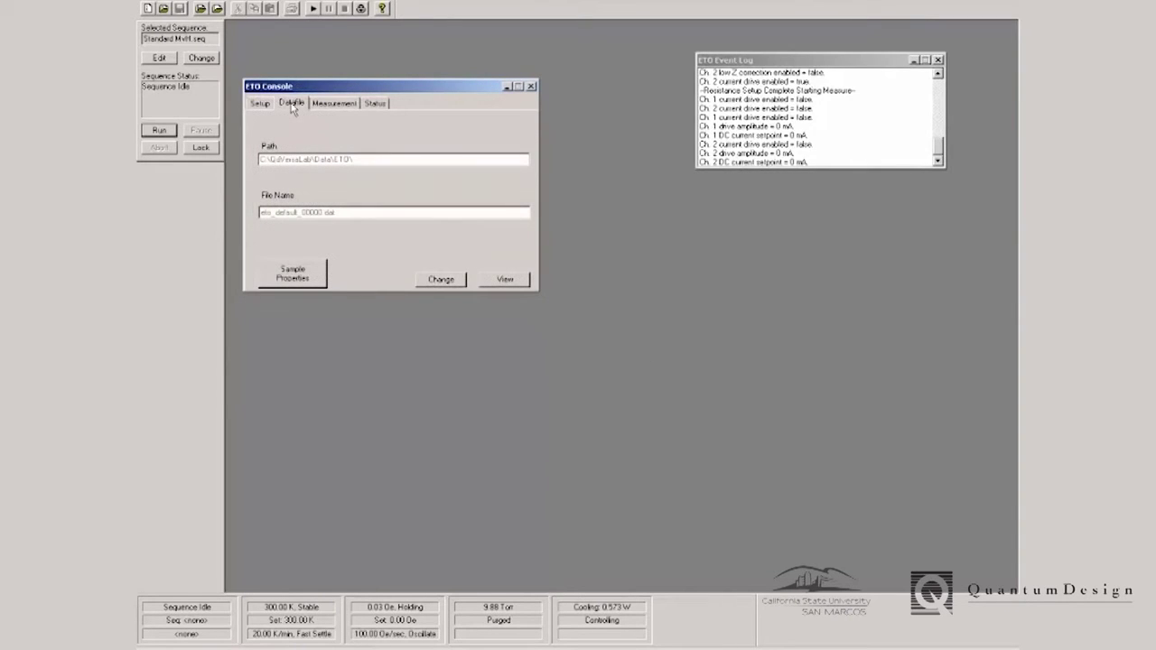
Set the ETO data file to RvT01.dat
click(437, 279)
text(RvT01)
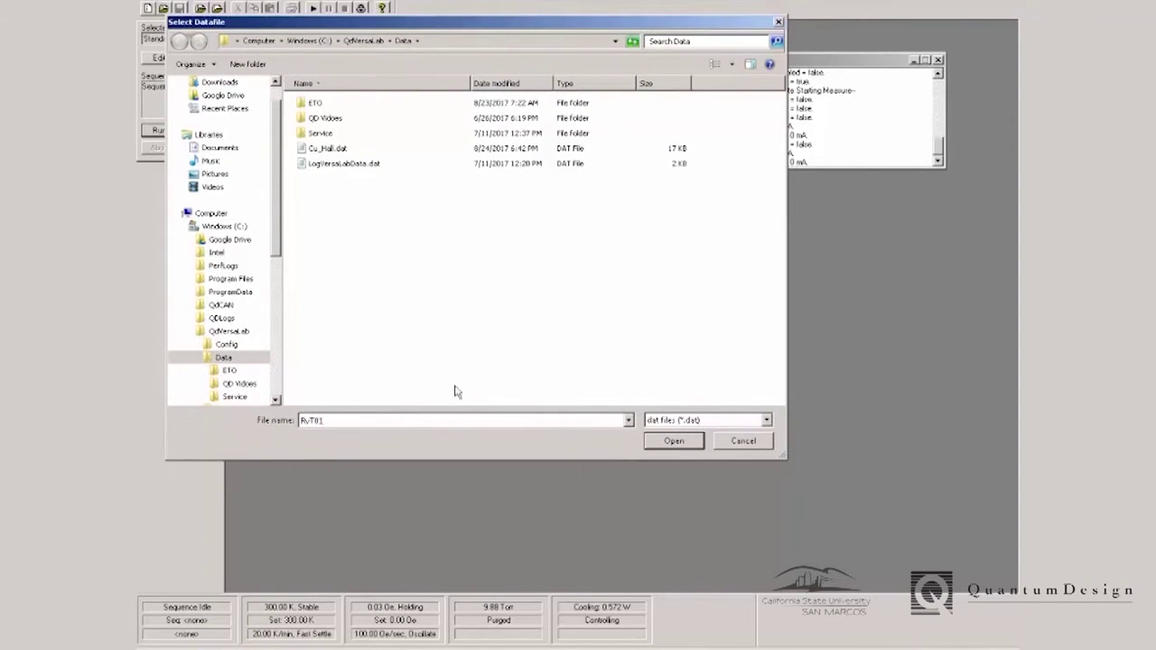
click(682, 445)
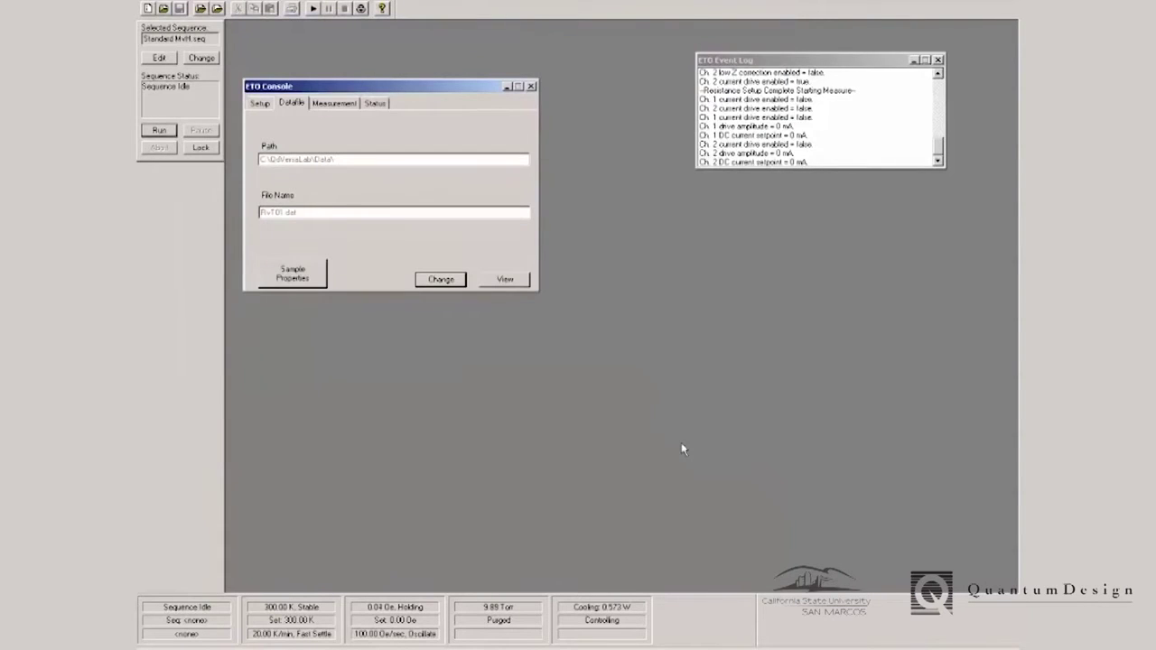
Name sample 1 Copper and sample 2 YBCO in Sample Properties
click(299, 282)
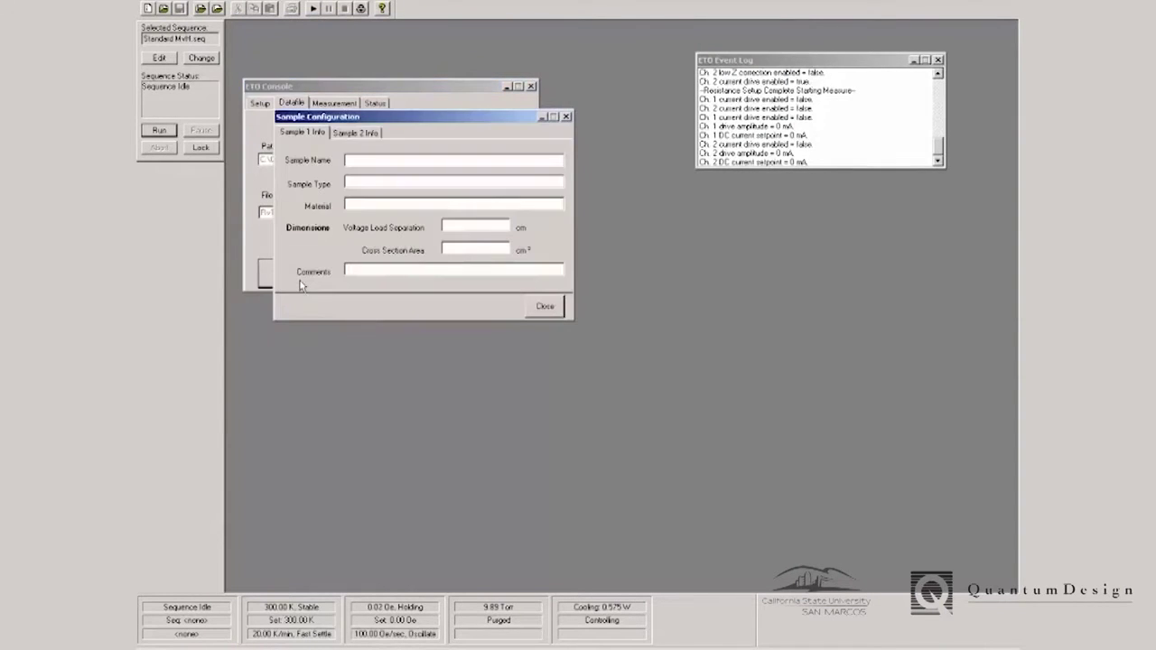
click(361, 160)
text(Col)
text(r)
click(348, 134)
click(354, 158)
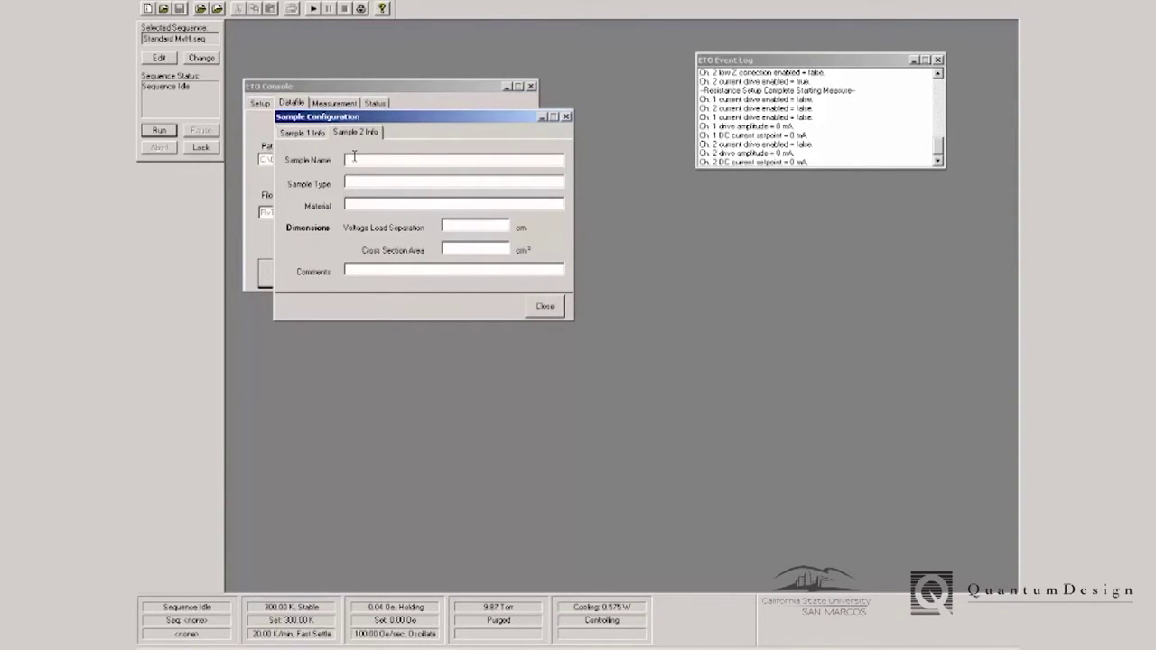
text(YBC)
text(O)
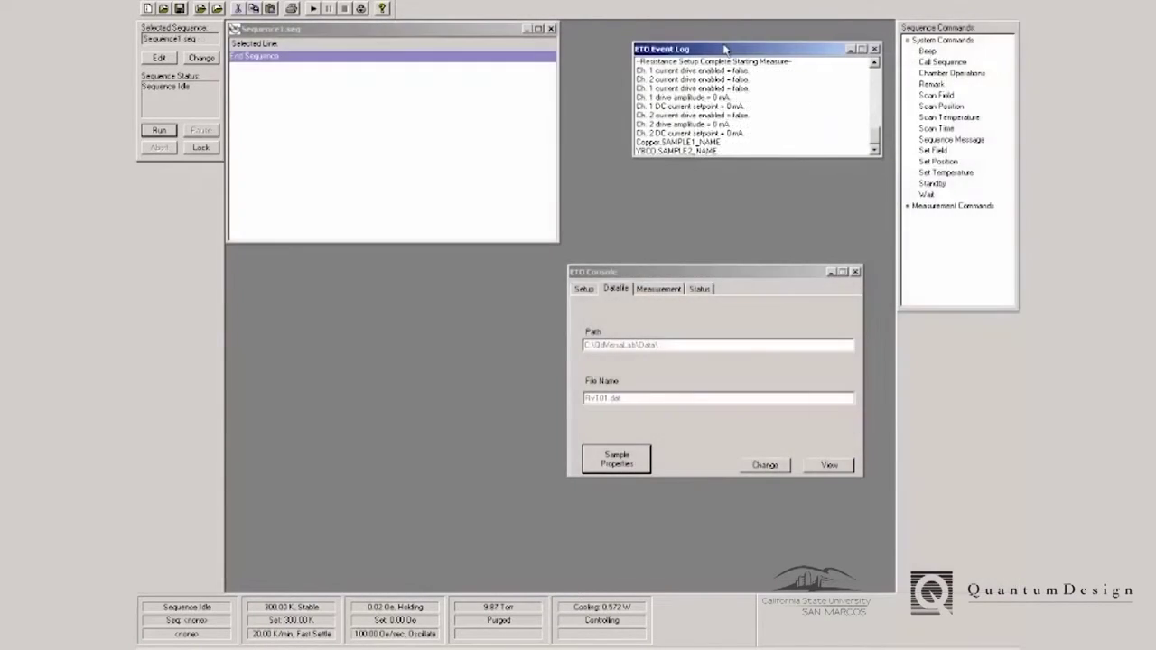
Insert a Scan Temperature step from 300 K to 50 K at 12 K/min in 51 uniform increments
double_click(965, 119)
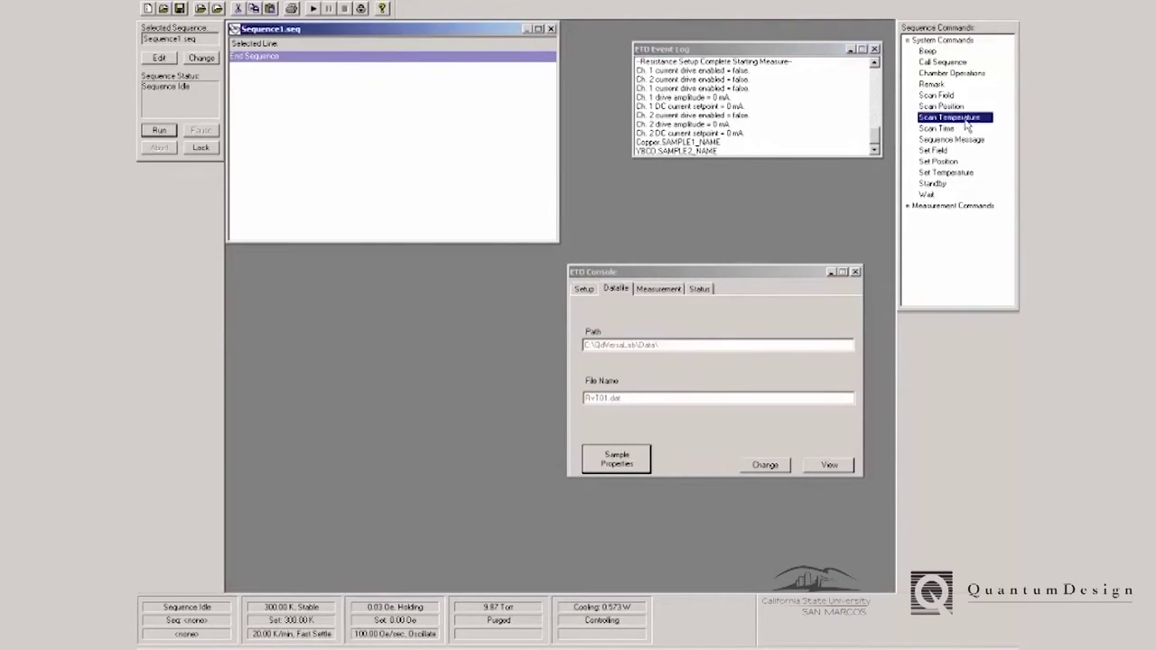
text(3)
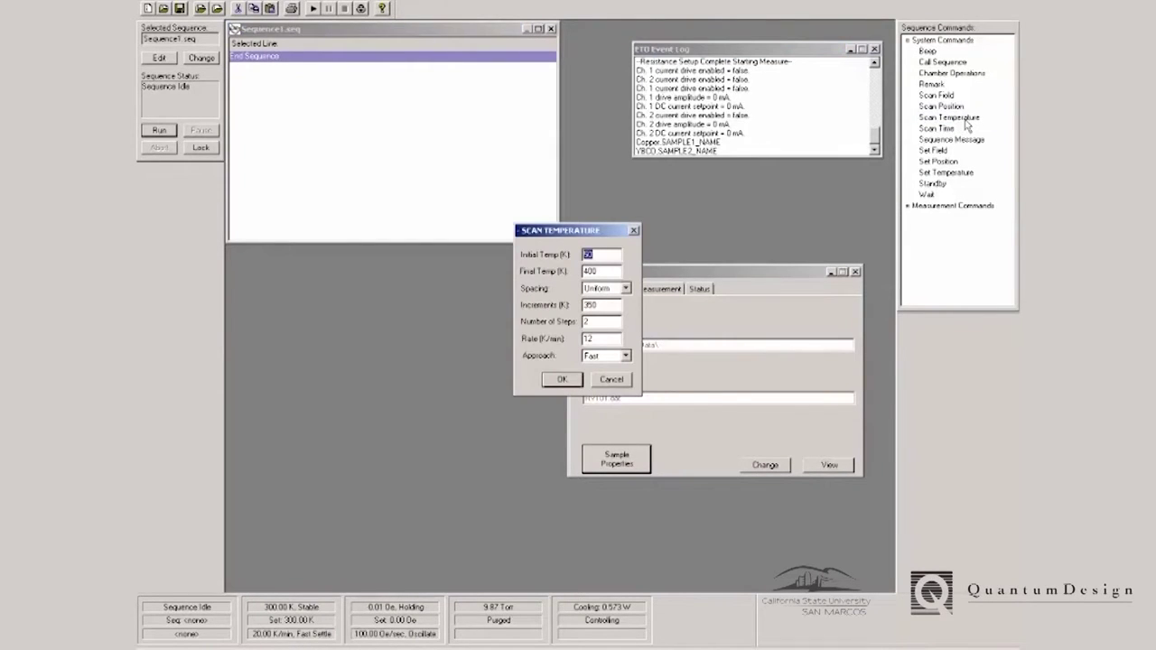
text(00)
key(Tab)
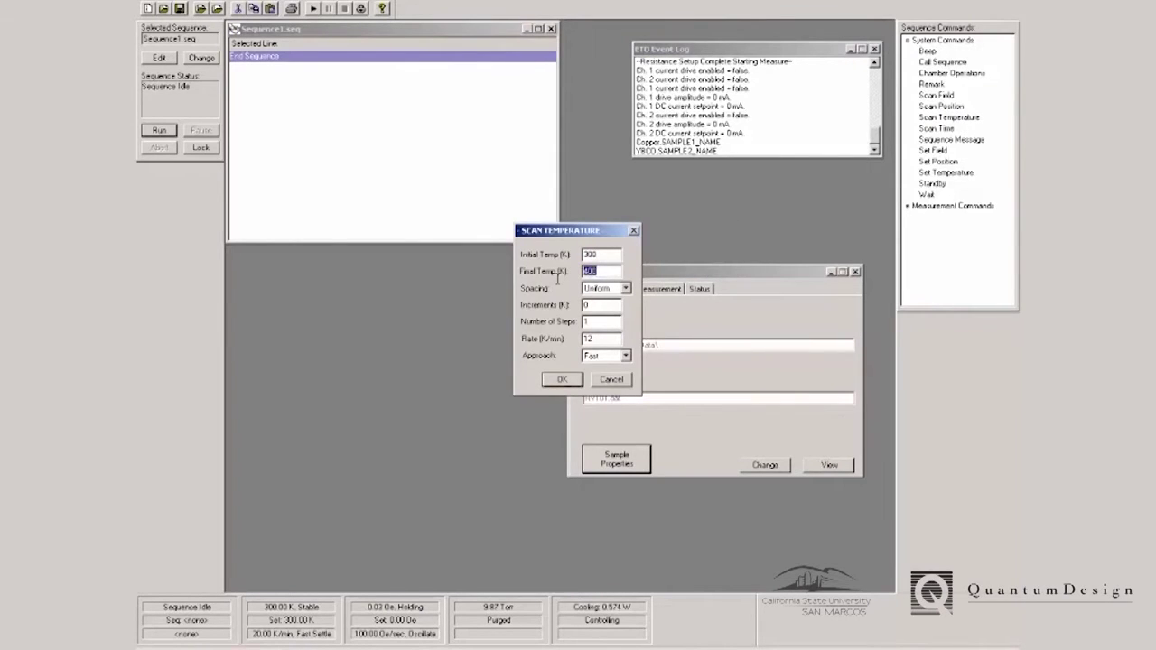
text(50)
key(Tab)
key(Tab)
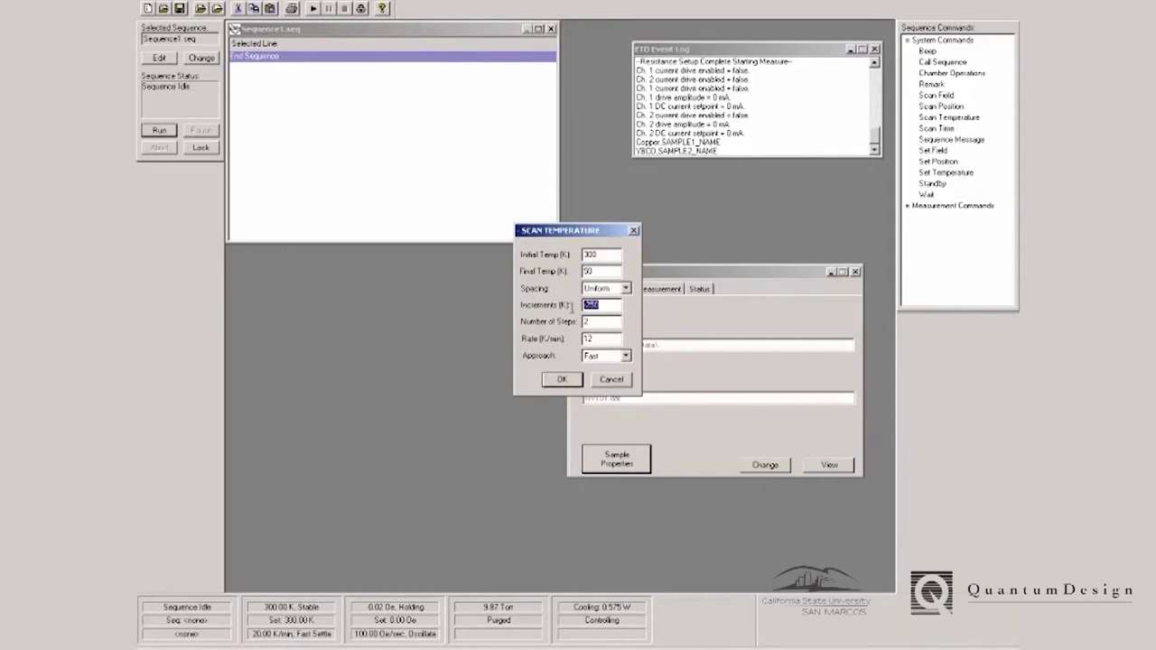
text(1)
click(586, 323)
key(Return)
click(908, 206)
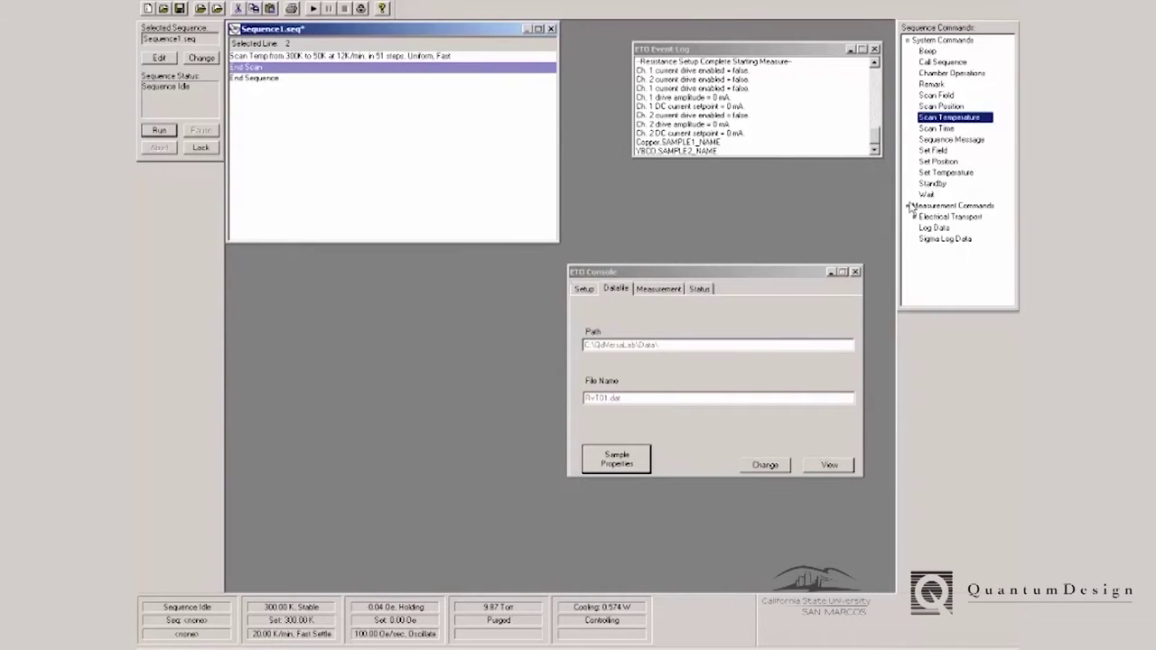
click(915, 217)
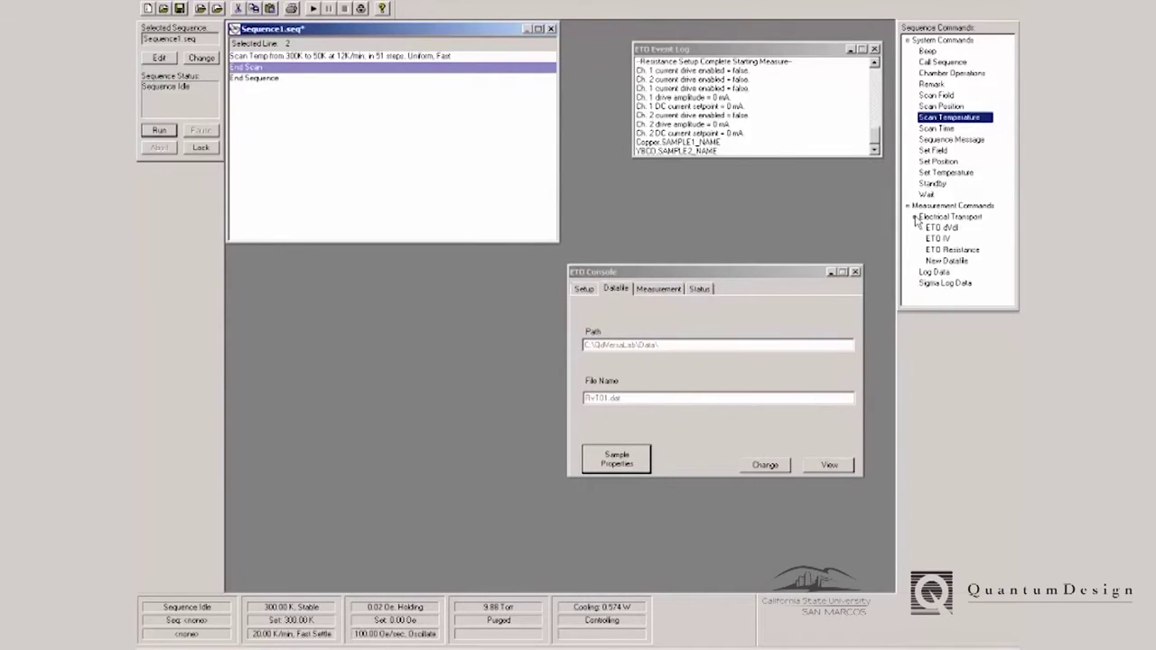
Add an ETO Resistance step with both channels at 18.3 and 21.3 Hz and Channel 2 on autorange
double_click(940, 250)
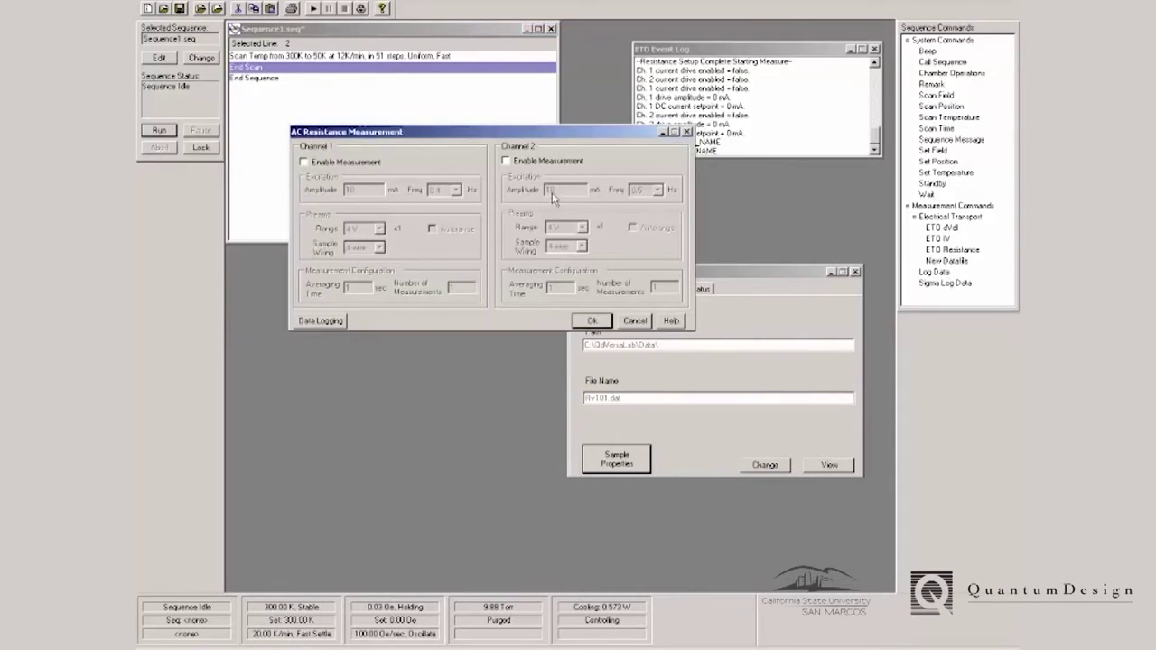
click(369, 164)
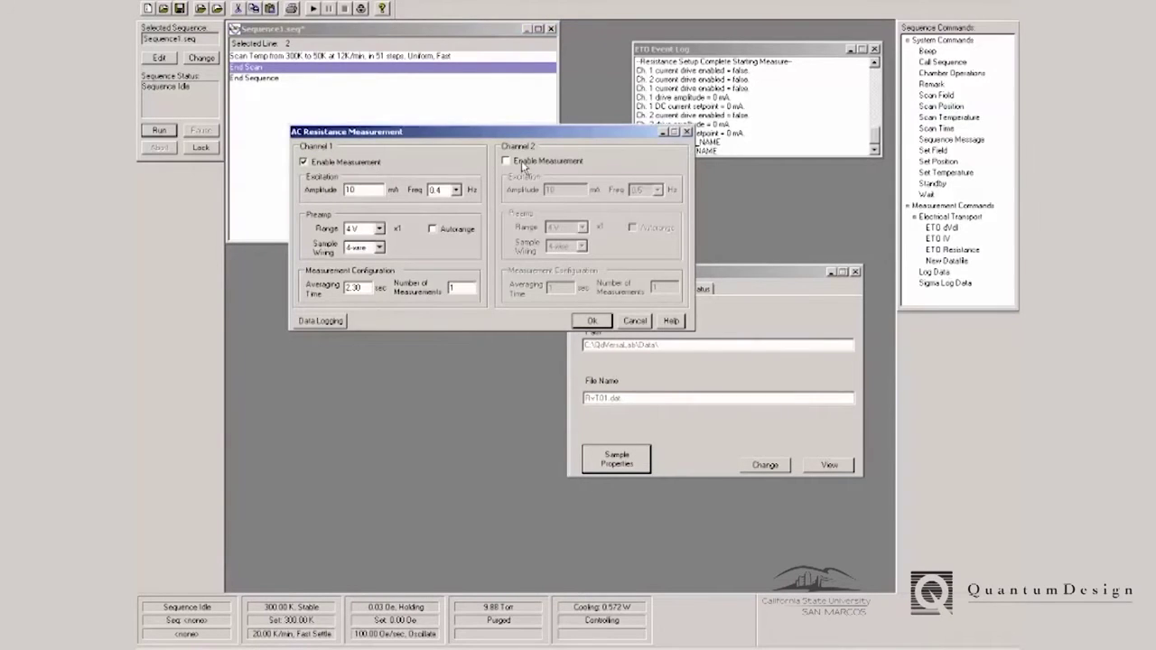
click(522, 165)
click(457, 190)
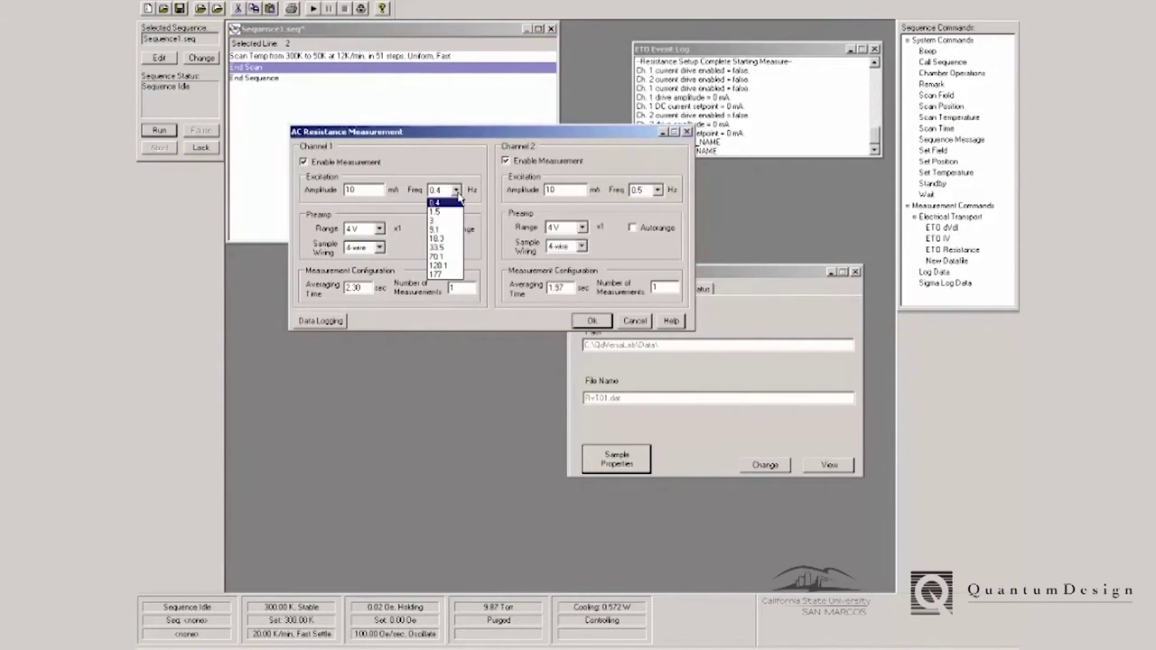
click(443, 238)
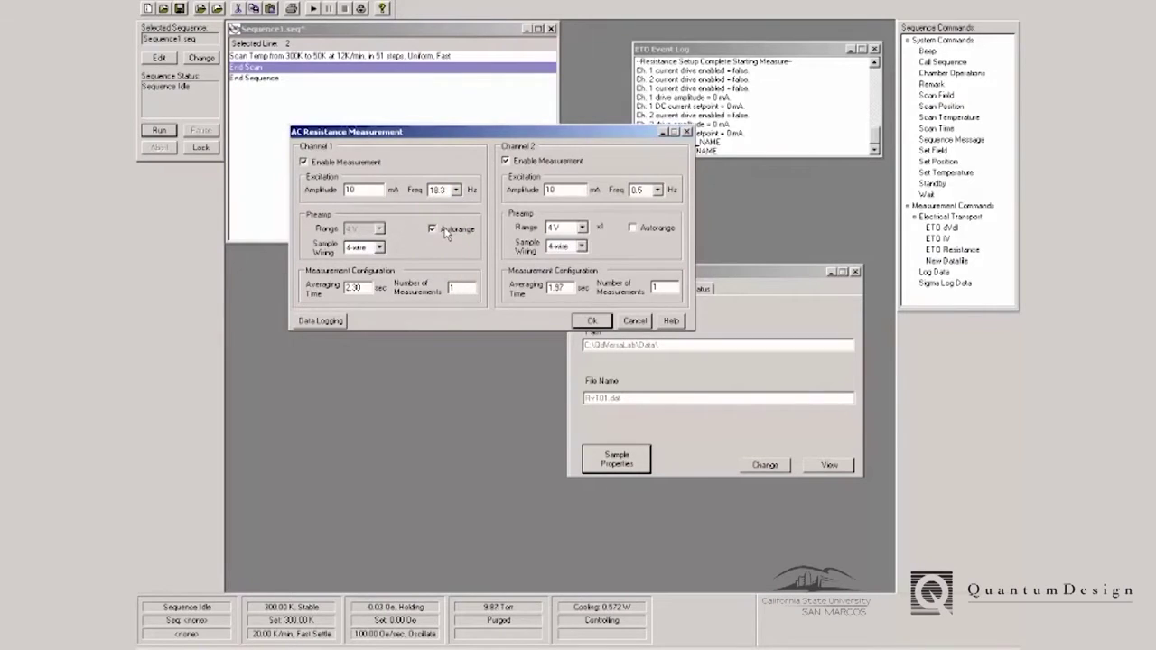
click(658, 191)
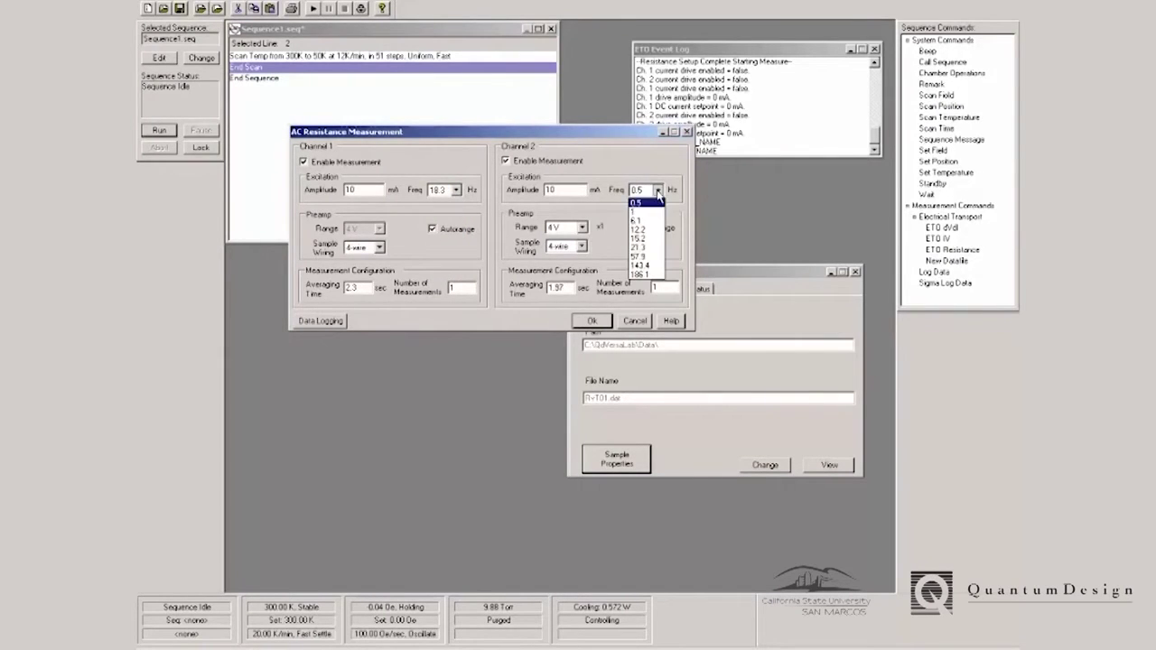
click(645, 247)
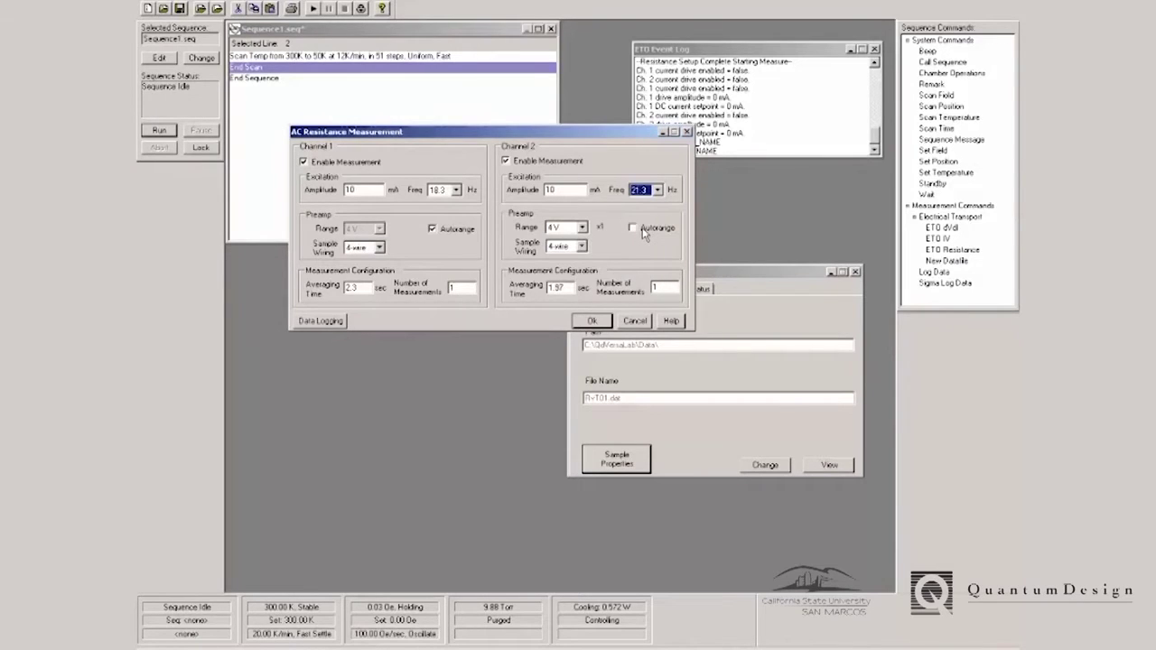
click(644, 230)
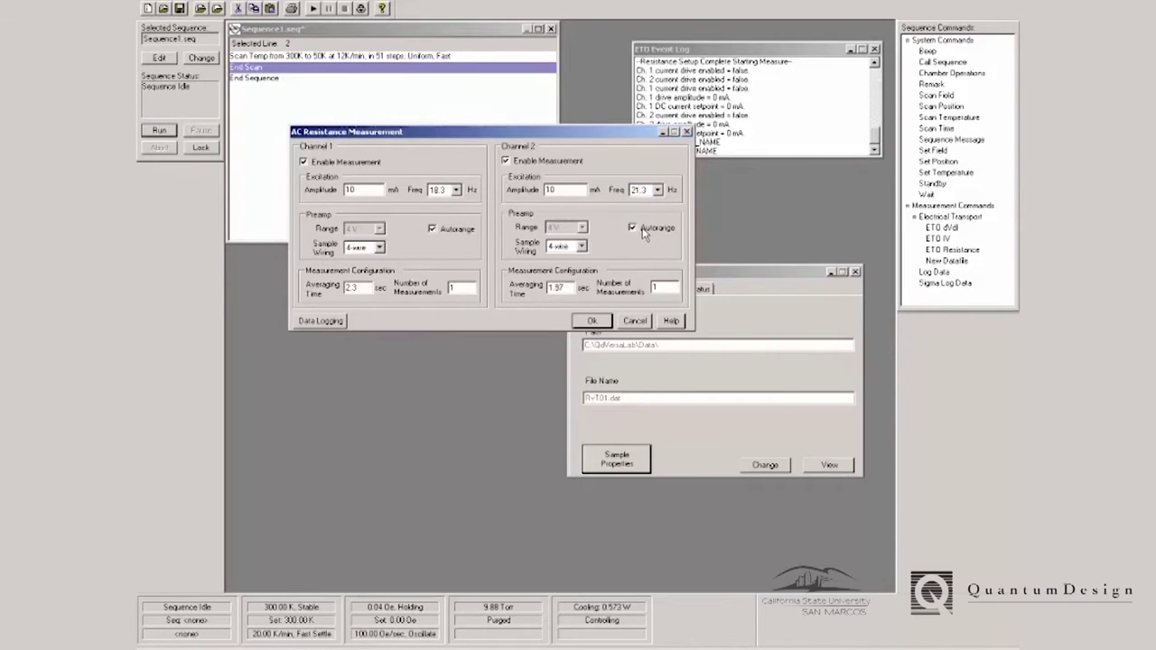
Set 3 measurements per channel and place the step inside the scan loop
double_click(452, 287)
text(3)
double_click(654, 288)
click(594, 321)
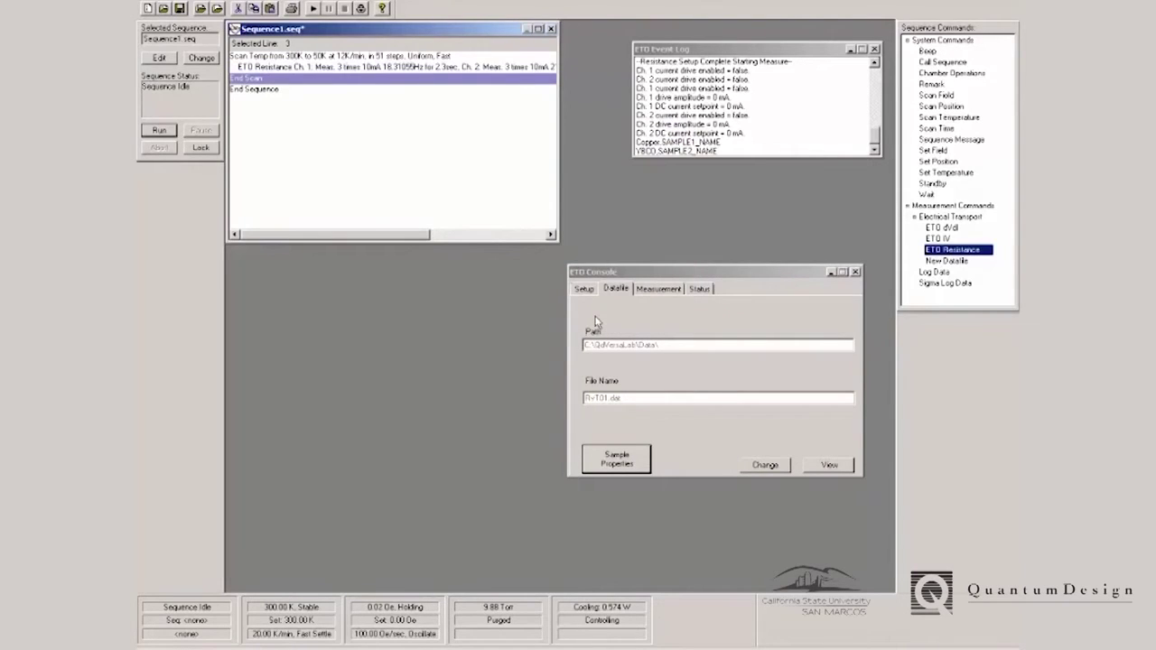
Add a Standby step just before End Sequence
click(275, 94)
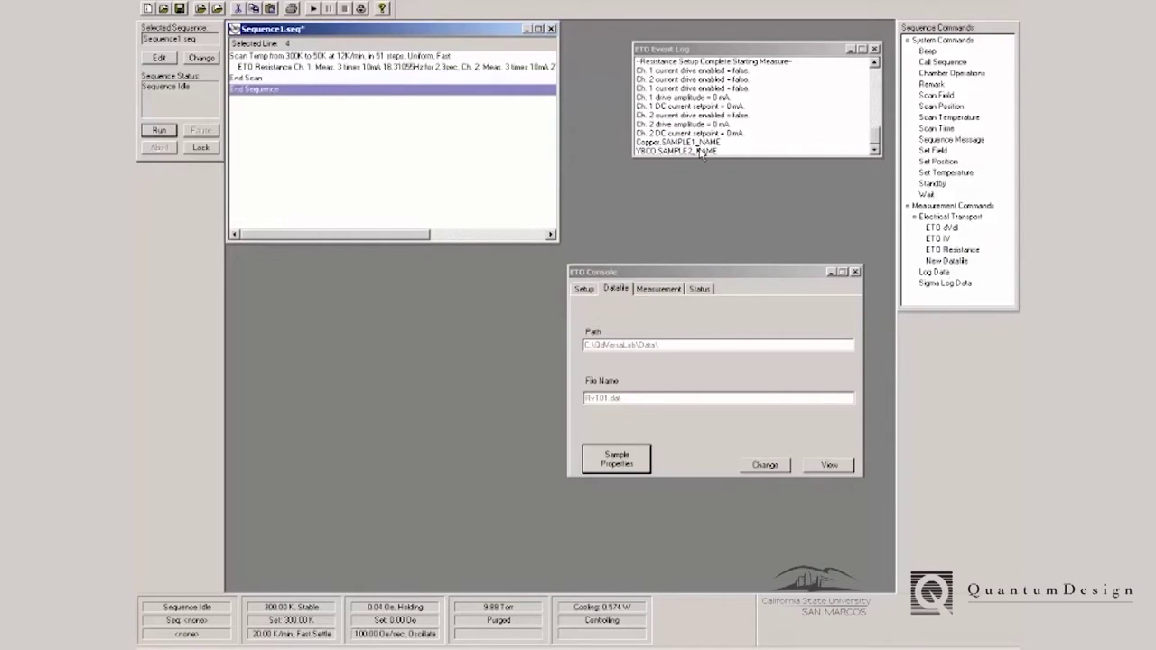
click(931, 185)
double_click(929, 185)
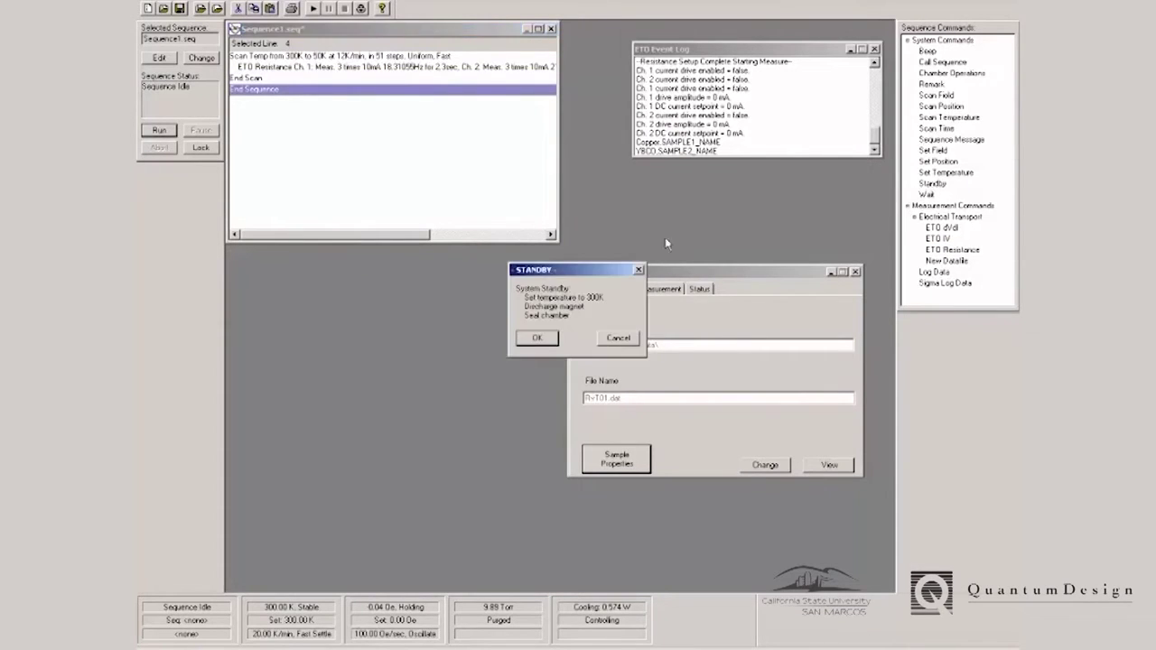
click(537, 338)
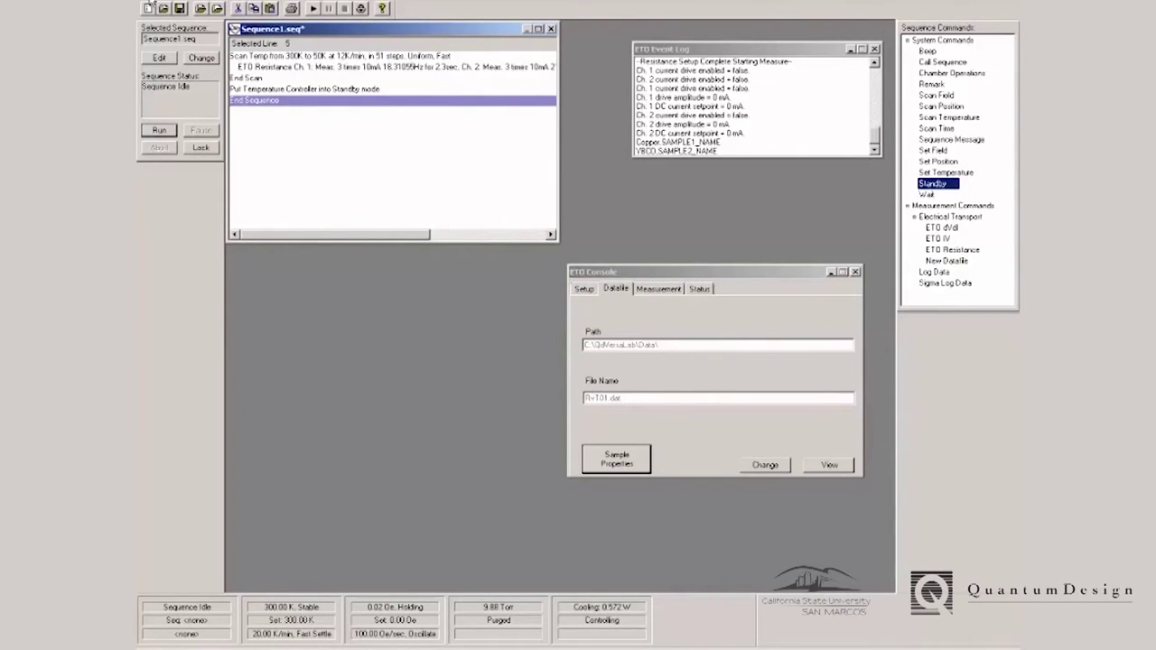
Save the sequence as Sequence1.seq
click(151, 2)
click(157, 46)
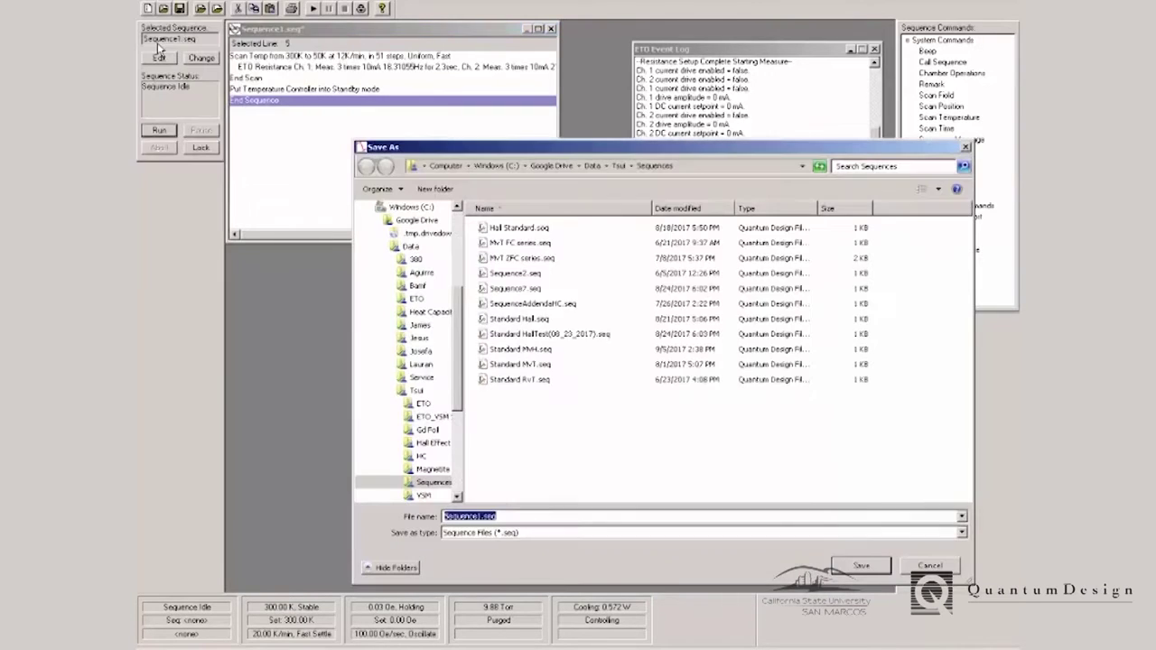
click(865, 566)
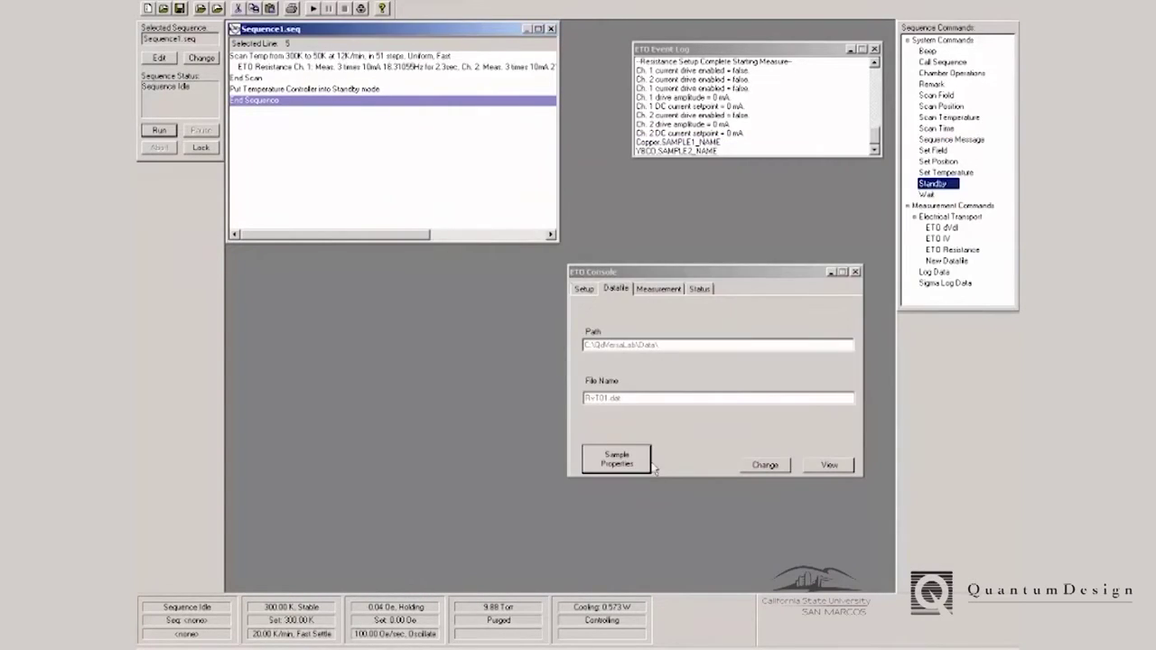
Run Sequence1 and open the live RvT01.dat graph
click(159, 132)
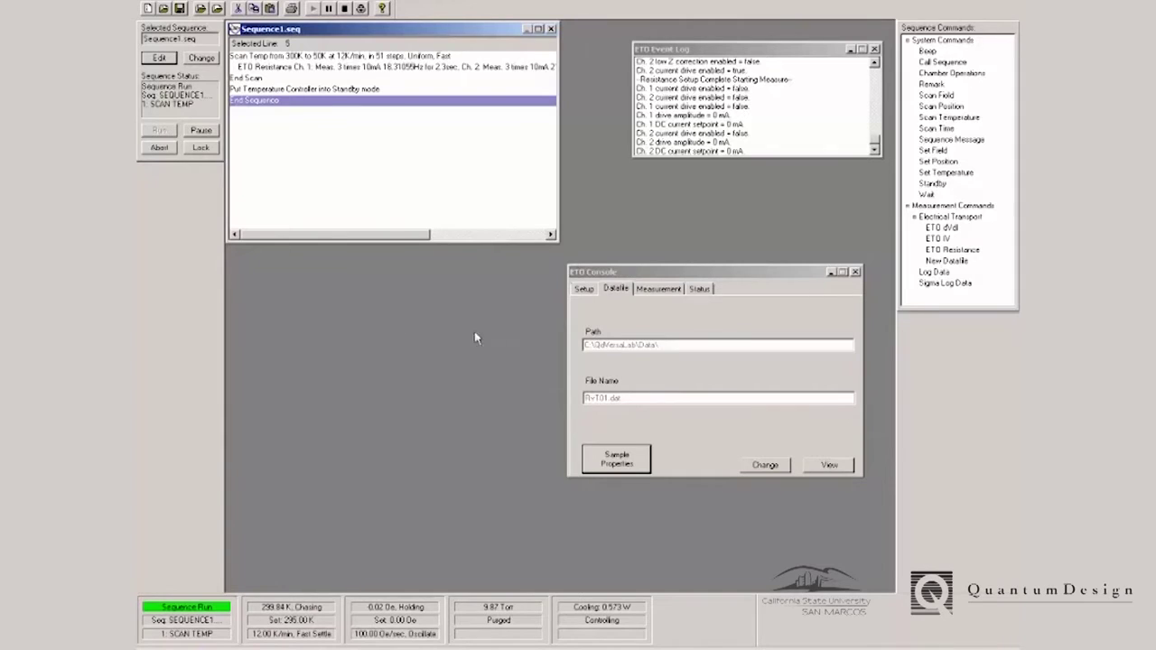
click(827, 465)
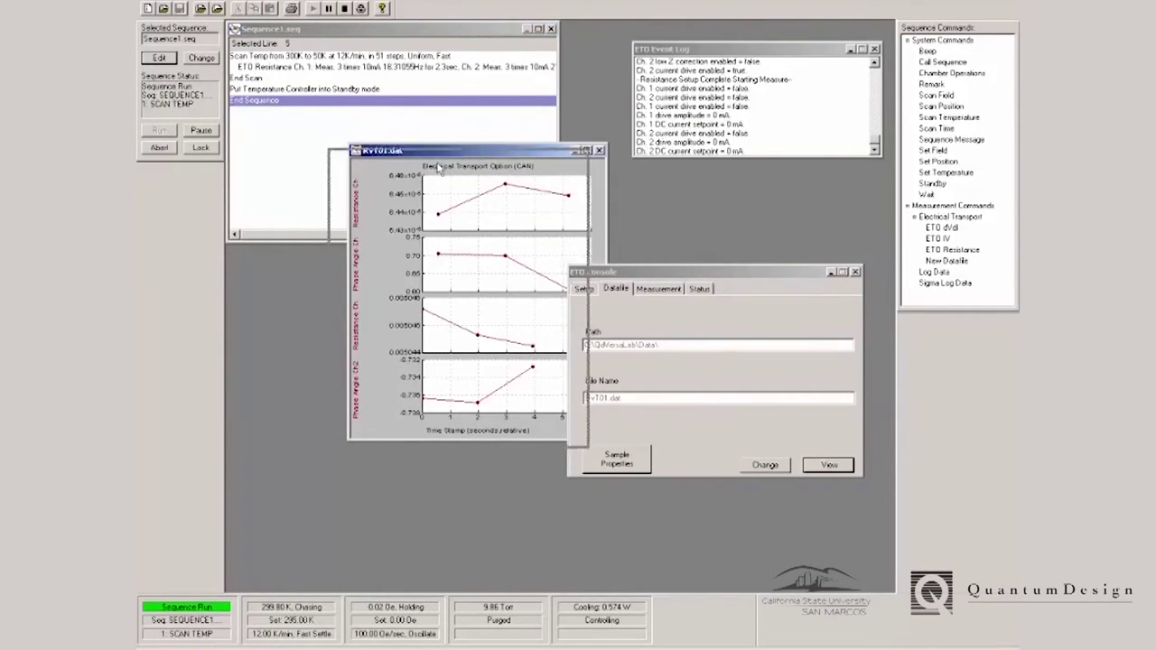
drag(467, 150, 385, 208)
Plot the graph against Temperature (K) with both phase-angle traces hidden
right_click(302, 254)
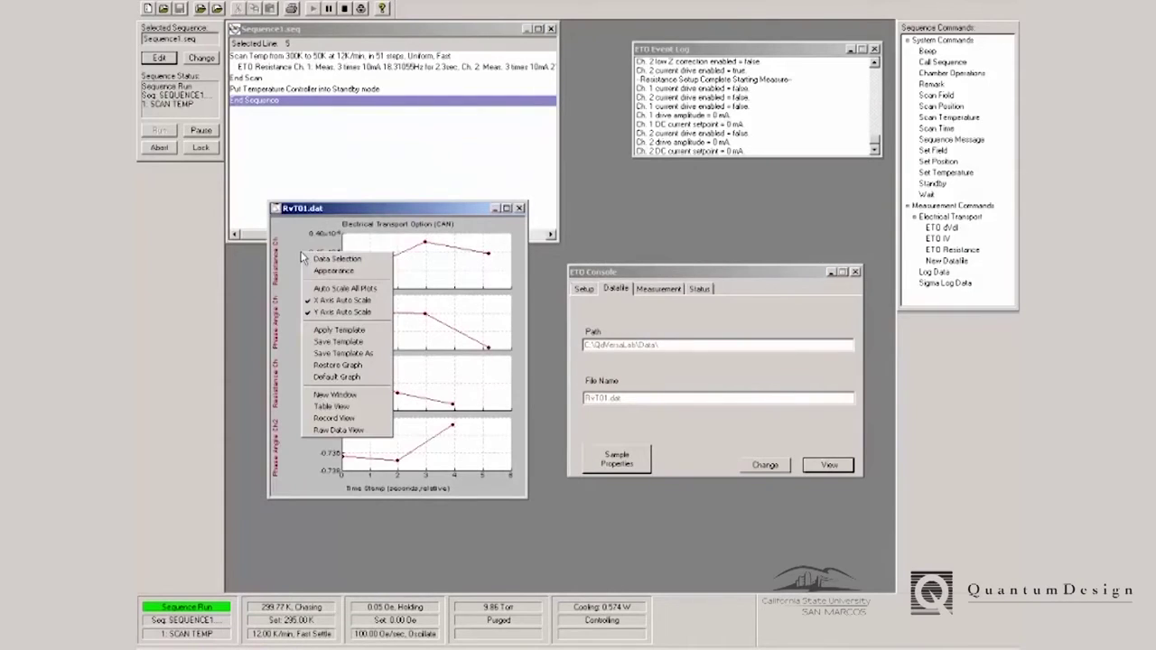
click(336, 259)
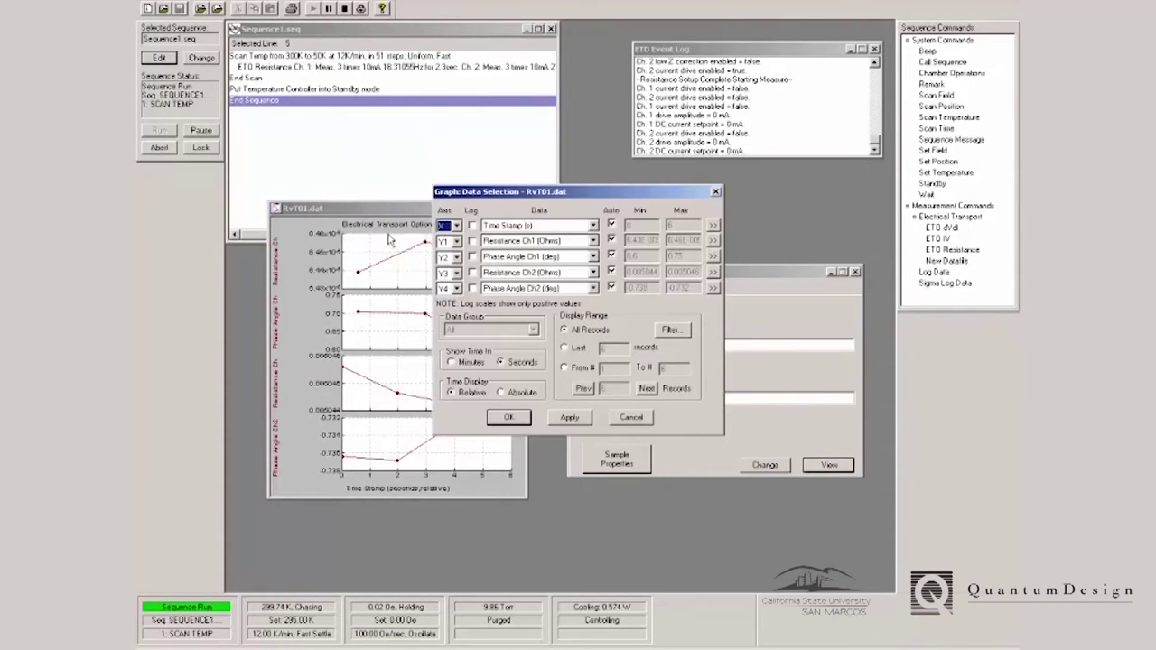
click(517, 227)
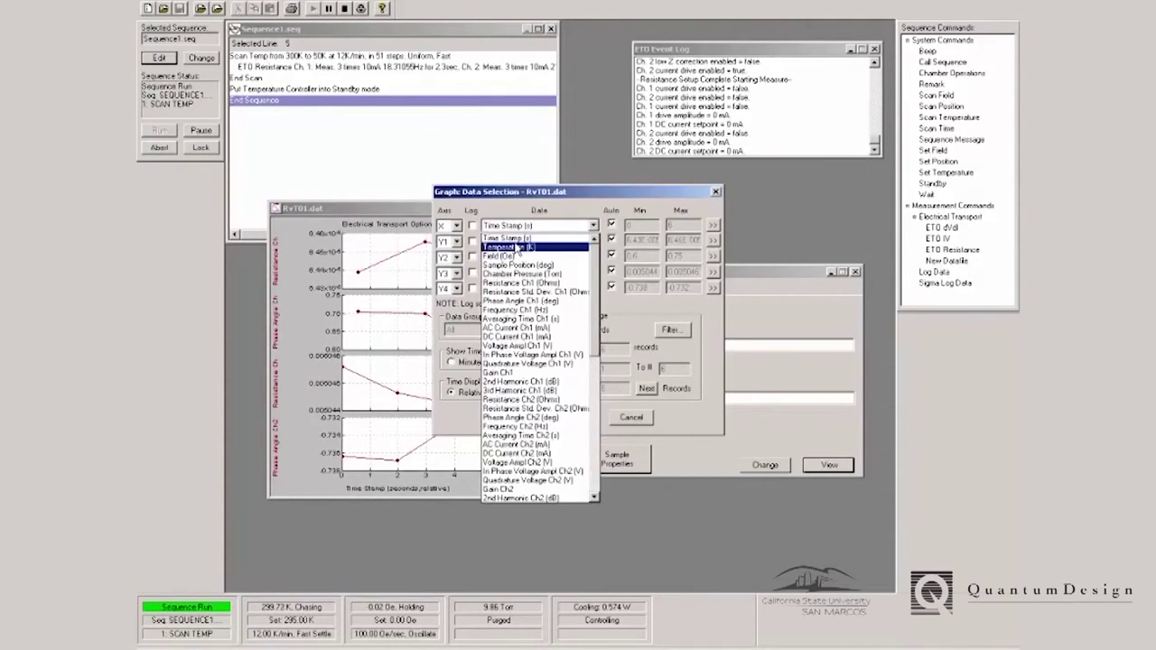
click(513, 247)
click(457, 257)
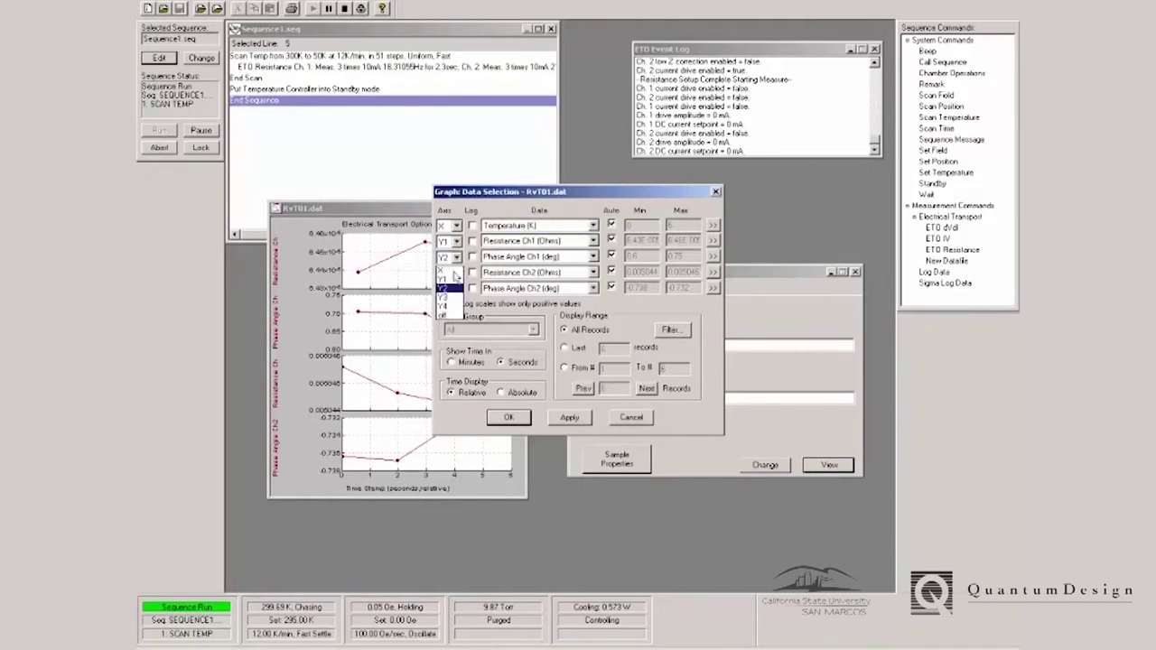
click(443, 317)
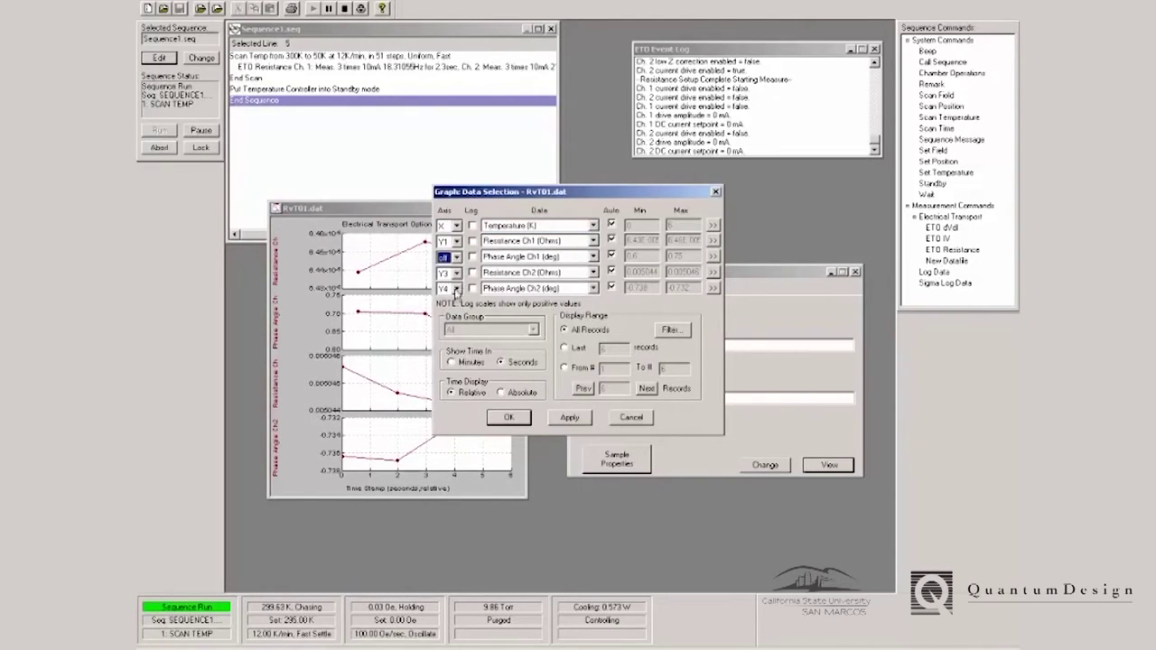
click(459, 290)
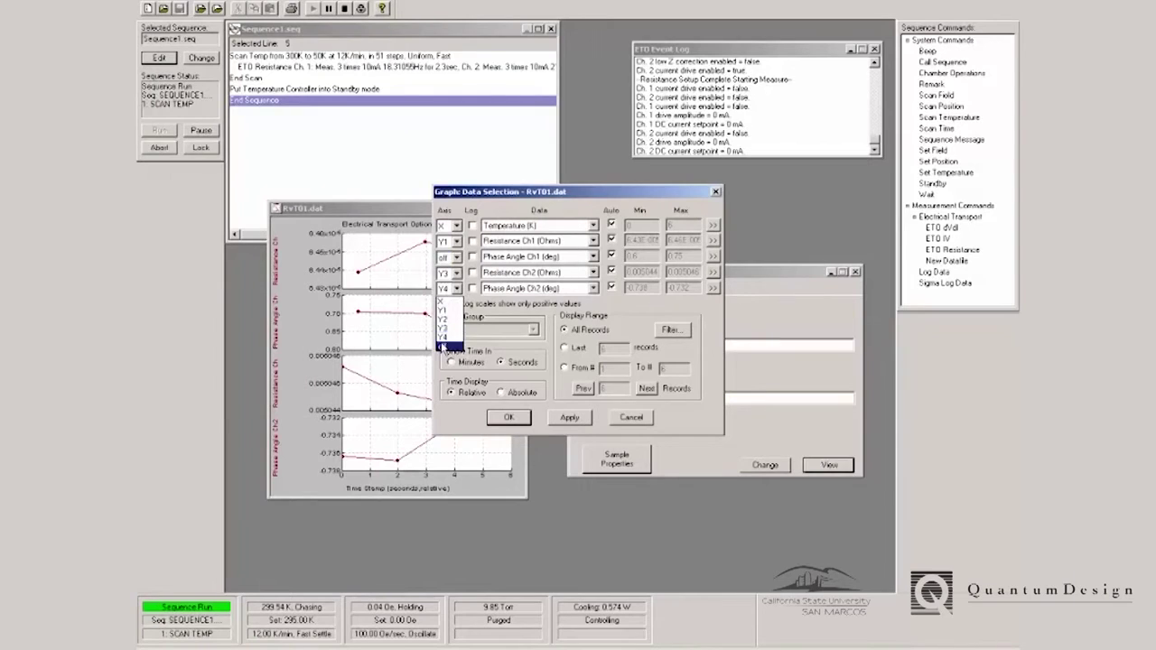
click(452, 352)
click(511, 419)
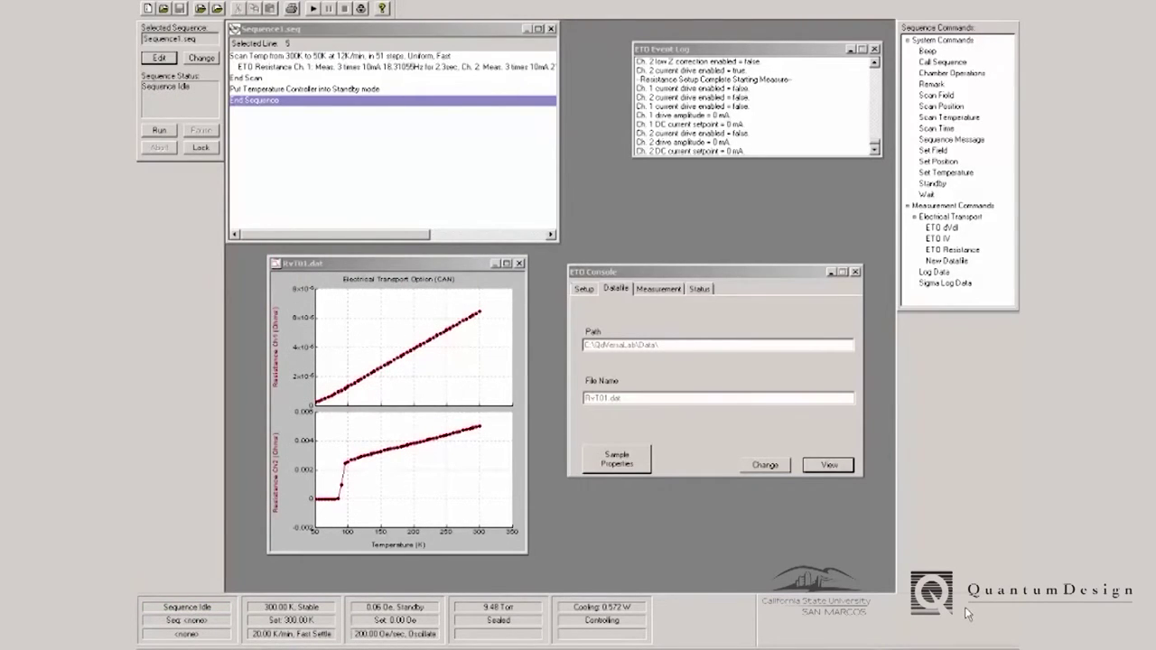
Open one data point's full record, then close it
double_click(344, 463)
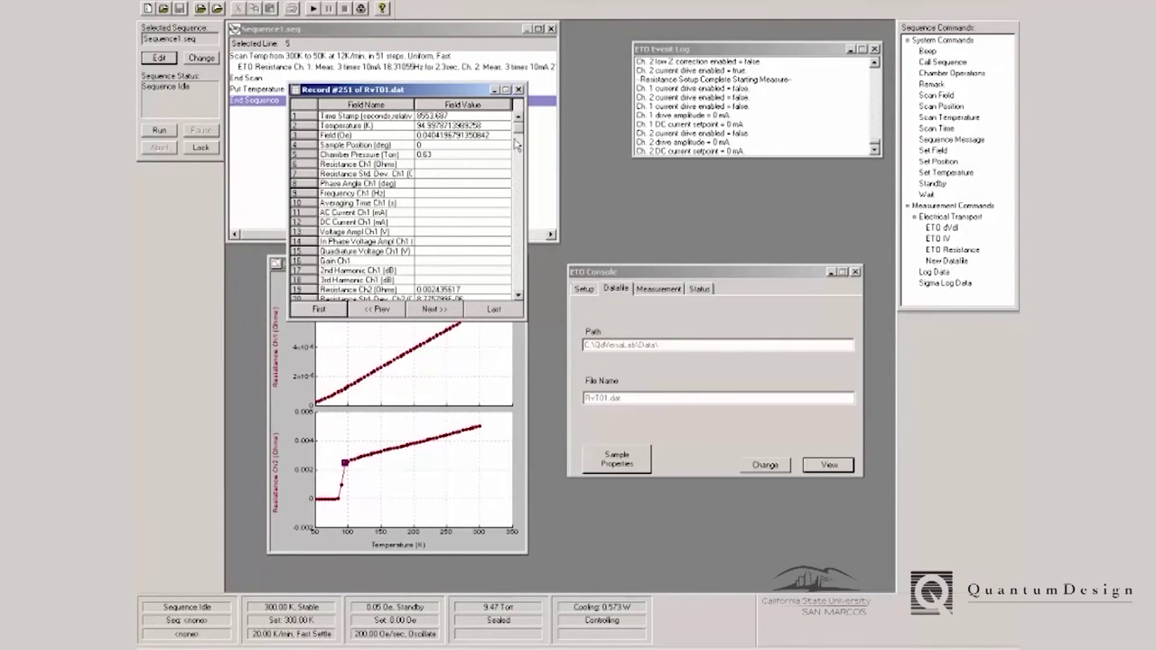
click(519, 89)
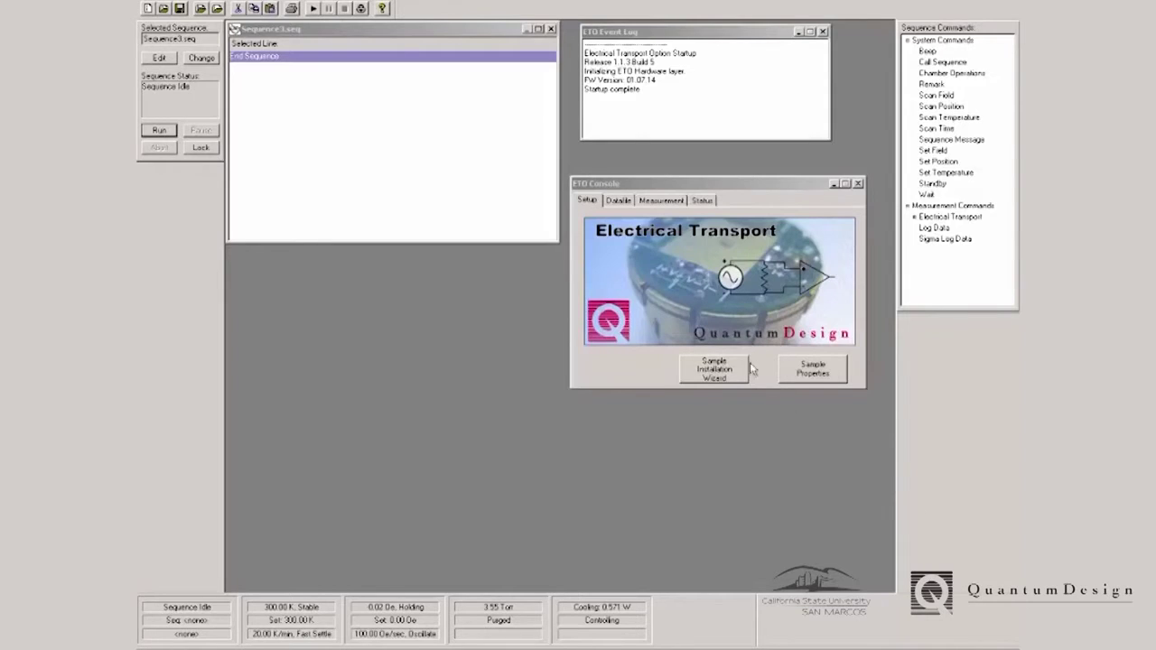
Measure channel 2 alone at 100 mA, 21.3 Hz with autorange, reading about 1.604 ohms
click(661, 201)
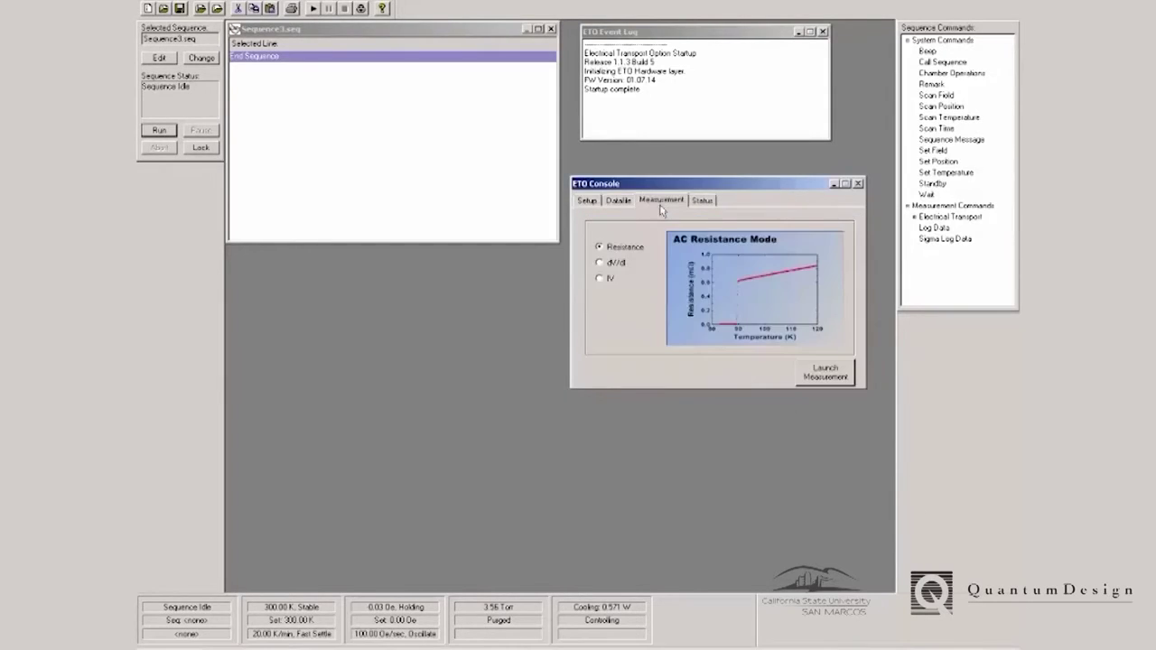
click(831, 378)
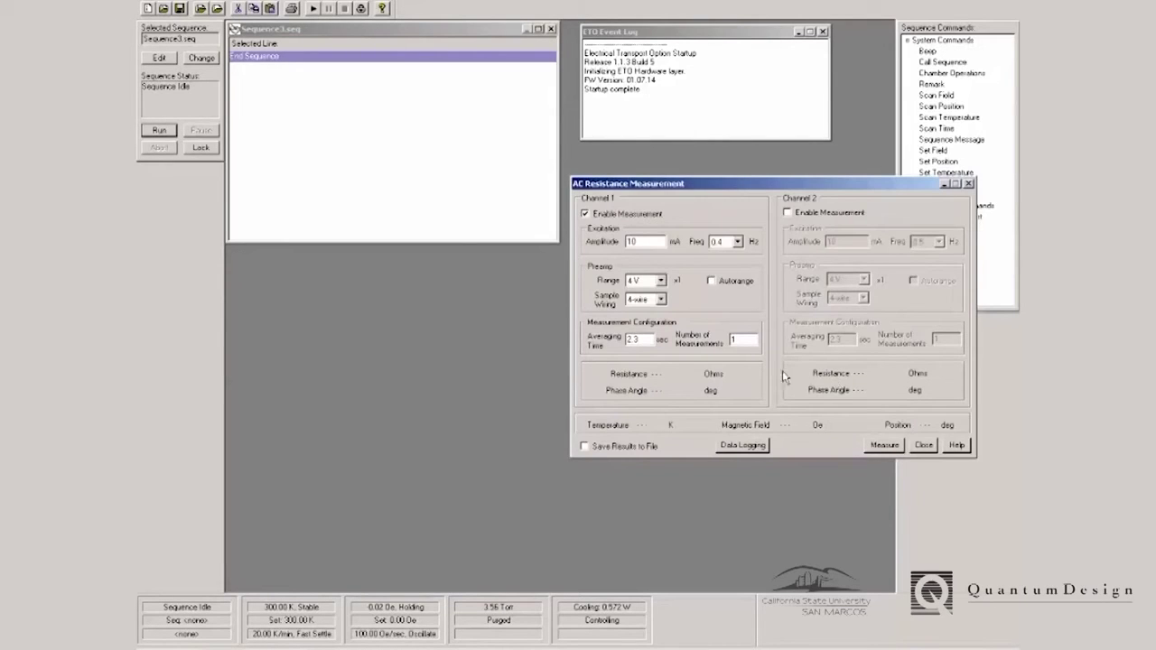
click(657, 215)
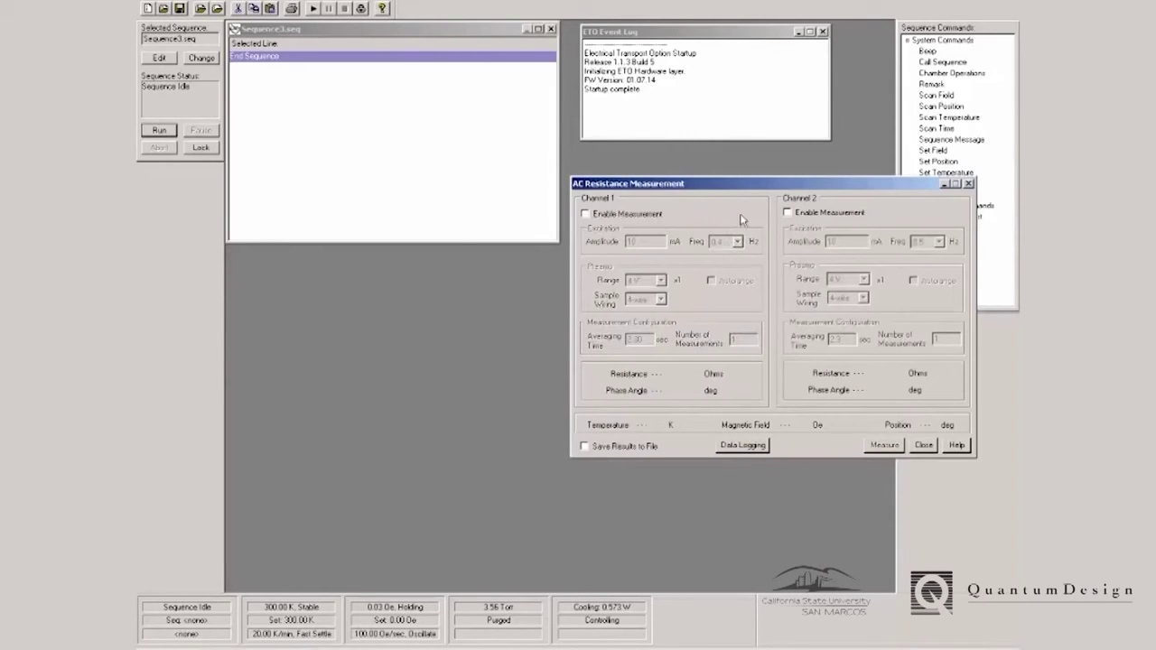
click(789, 212)
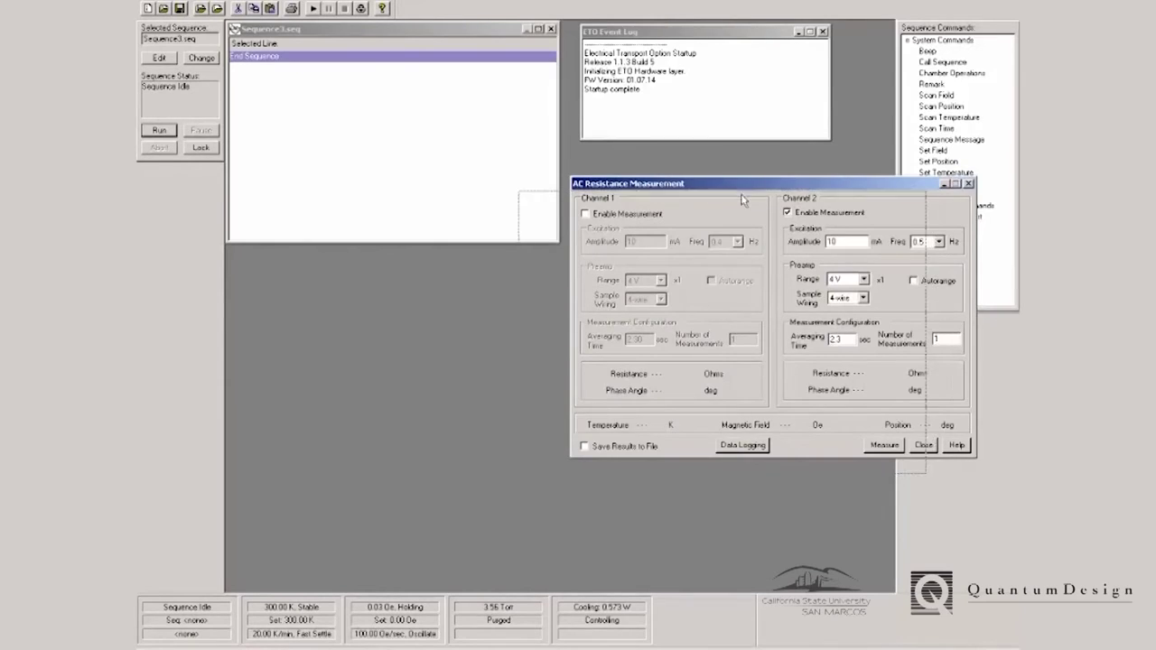
drag(757, 184, 694, 203)
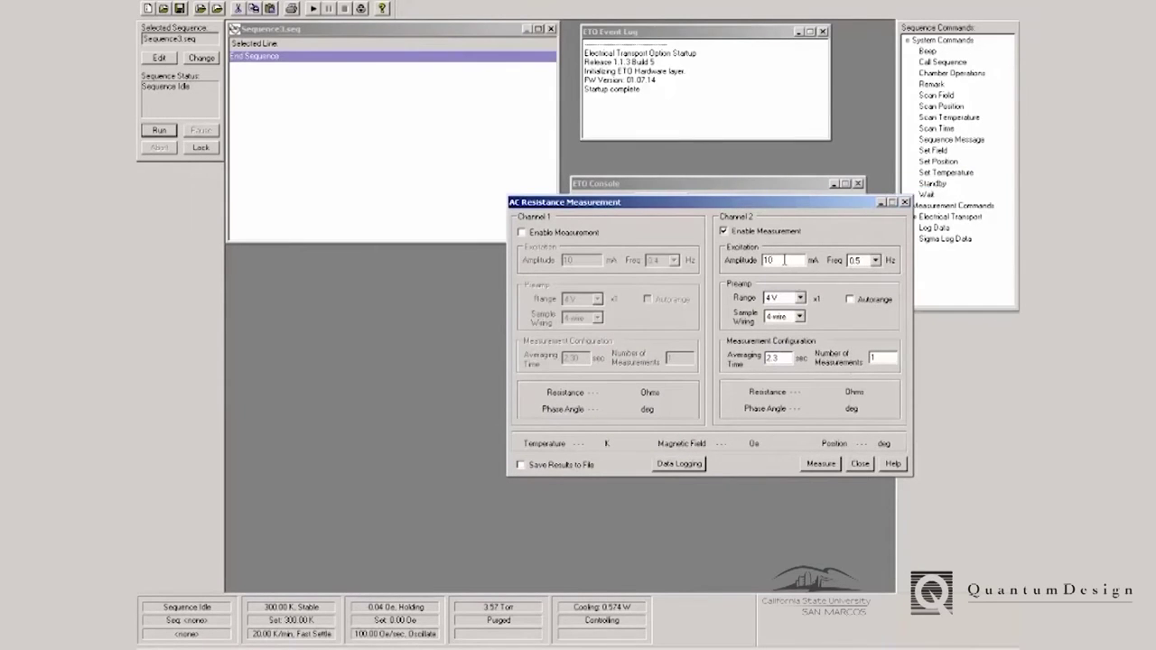
text(0)
click(876, 260)
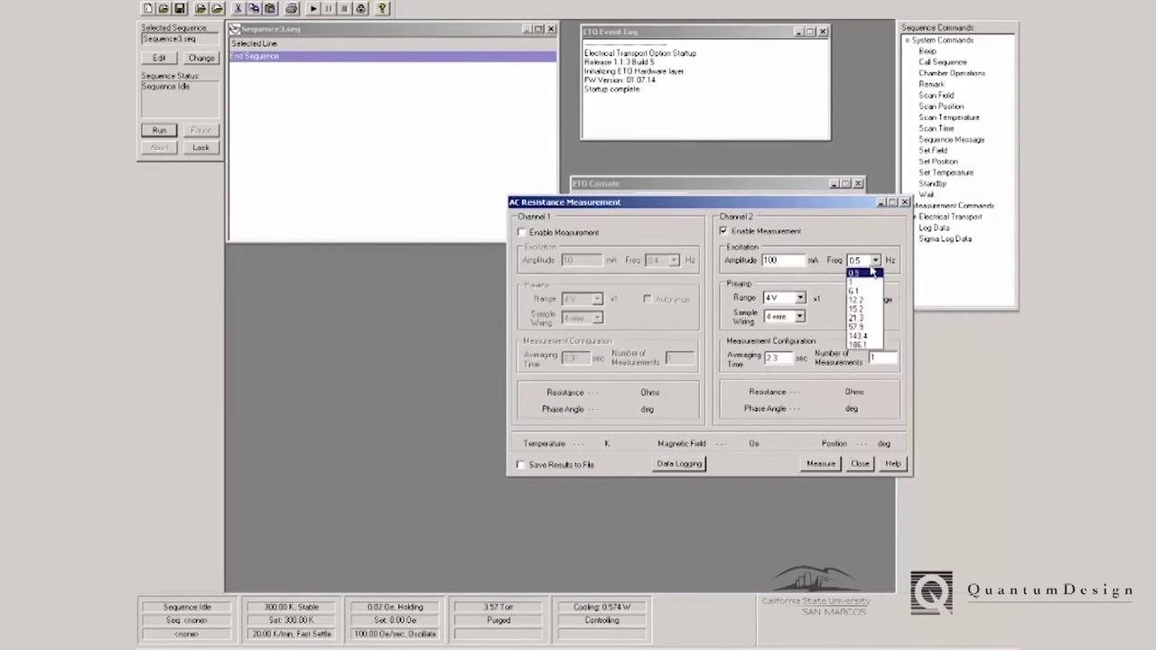
click(857, 318)
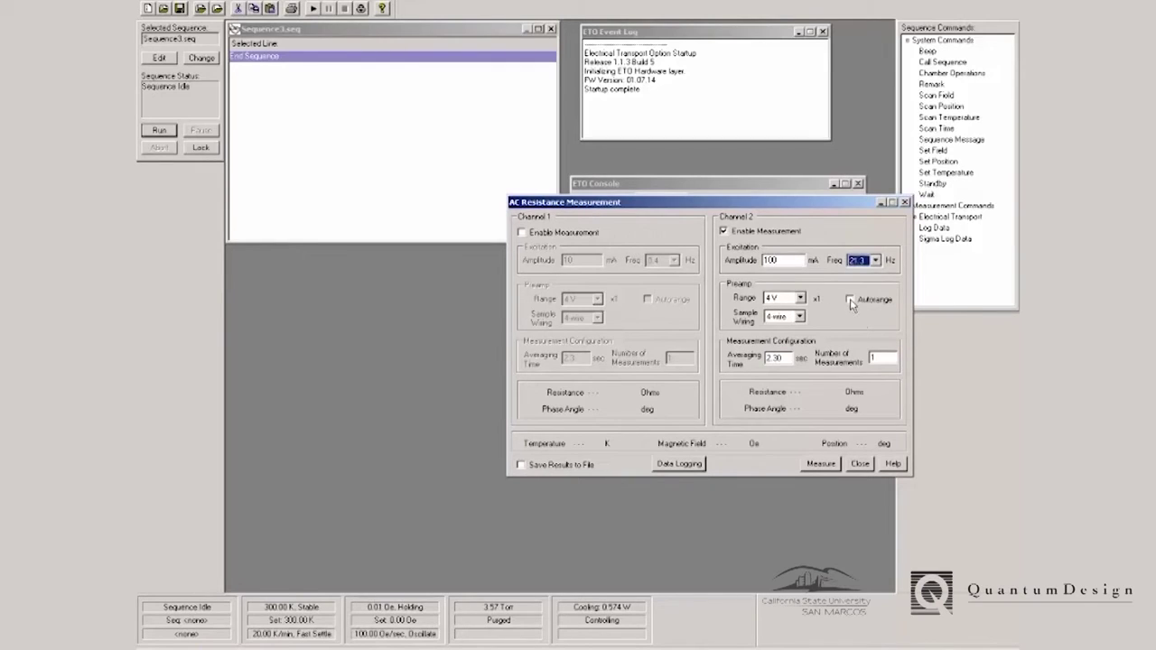
click(850, 300)
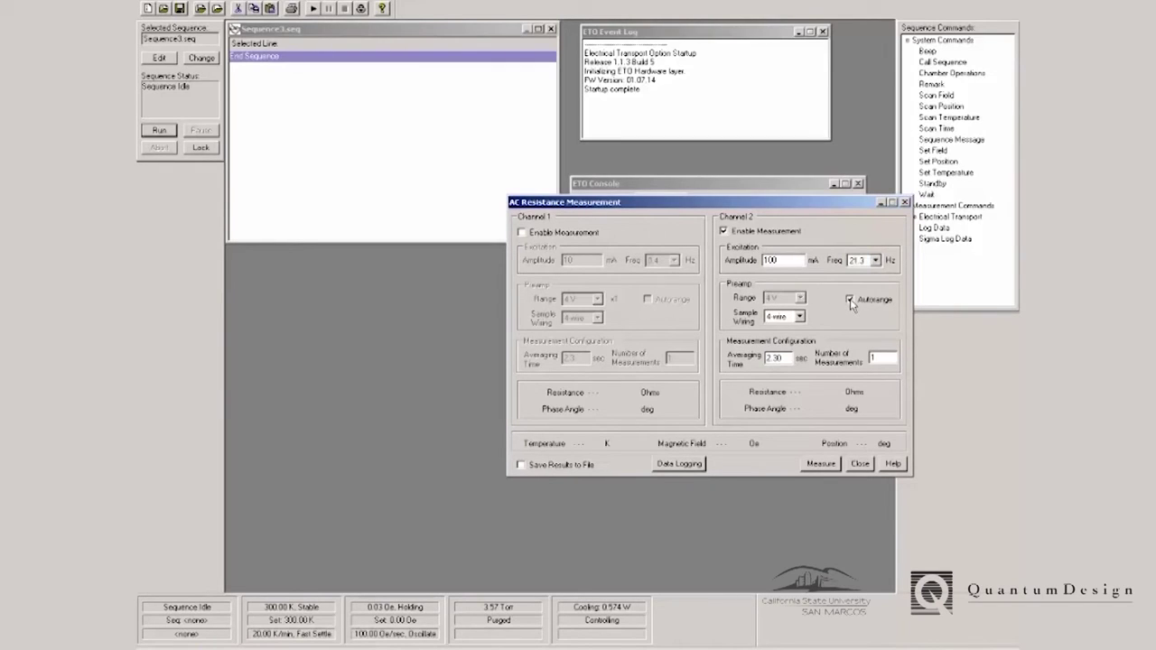
click(828, 465)
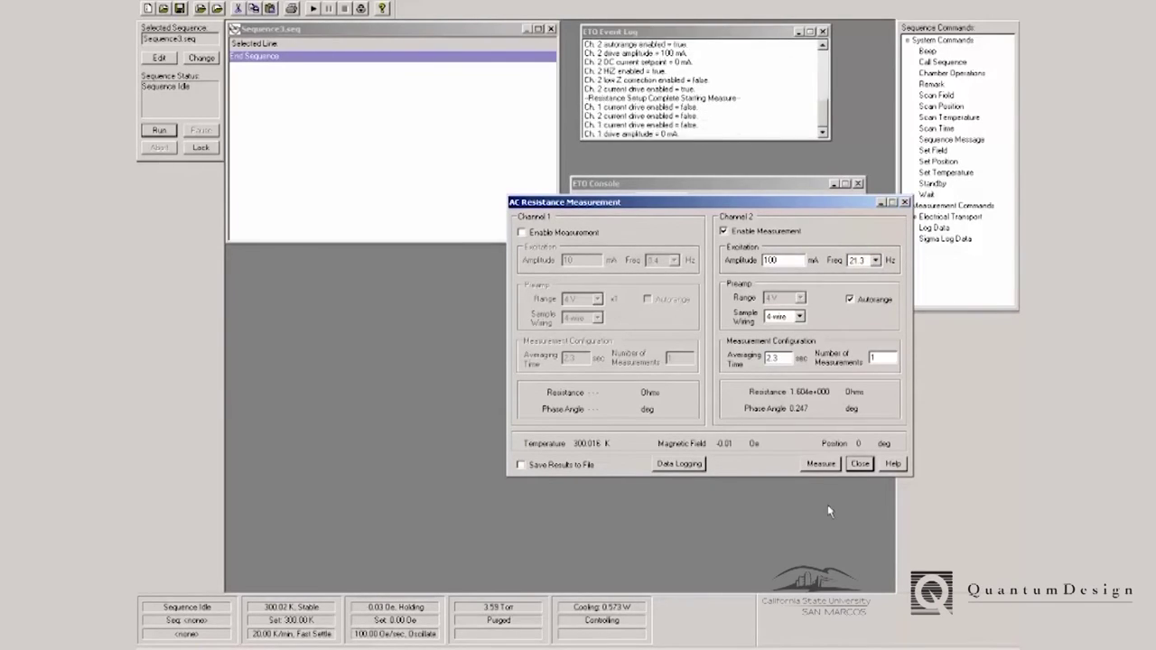
Switch the ETO data file to a newly created Ge_Hall01.dat
click(860, 465)
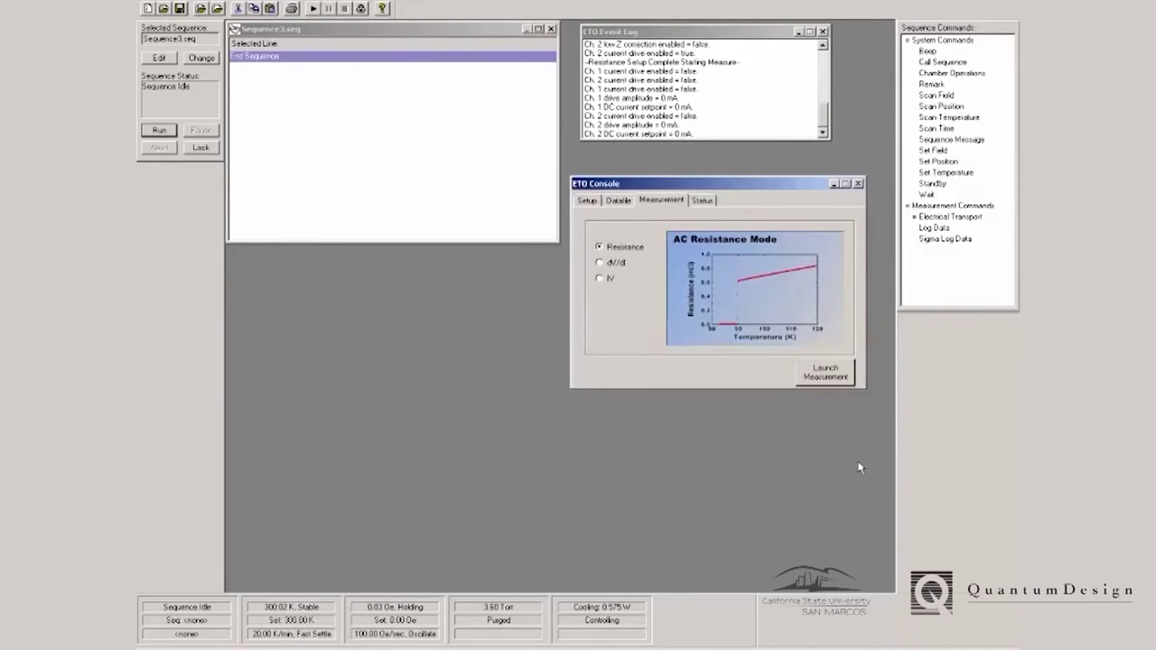
click(620, 201)
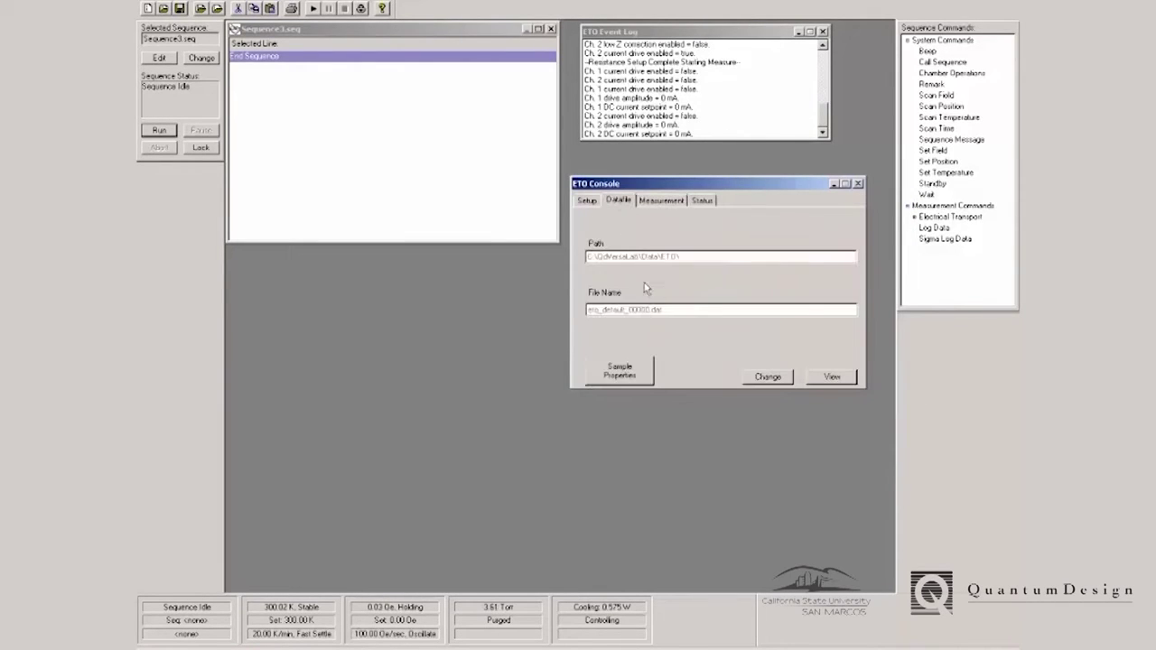
click(767, 377)
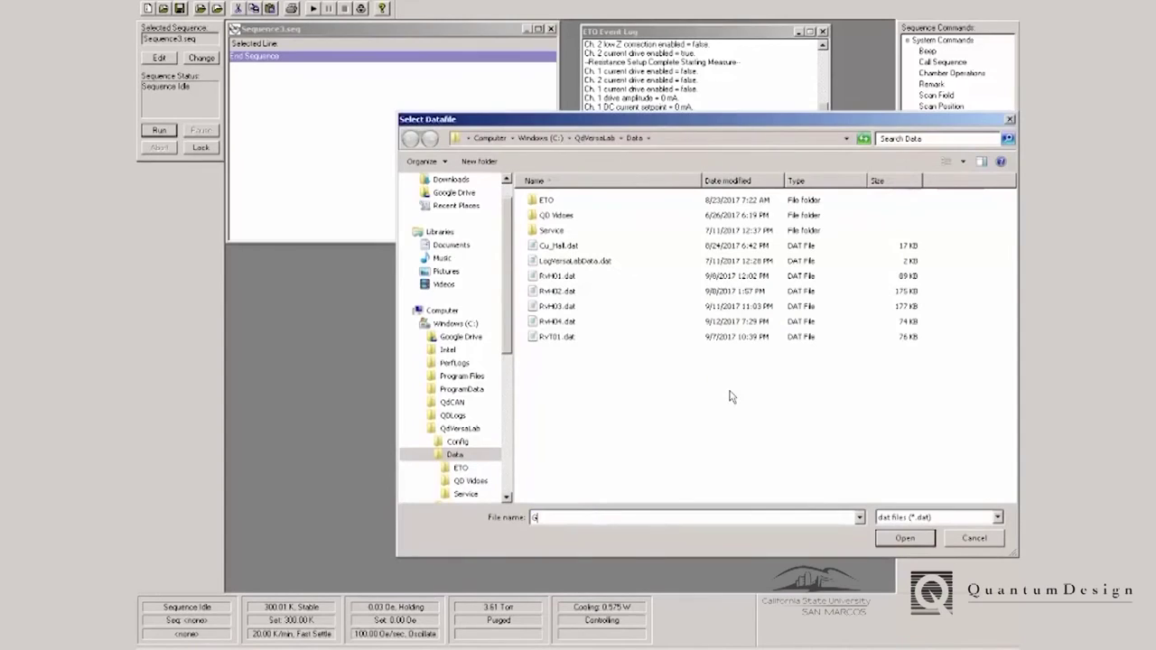
text(Ge_Hall01)
click(906, 538)
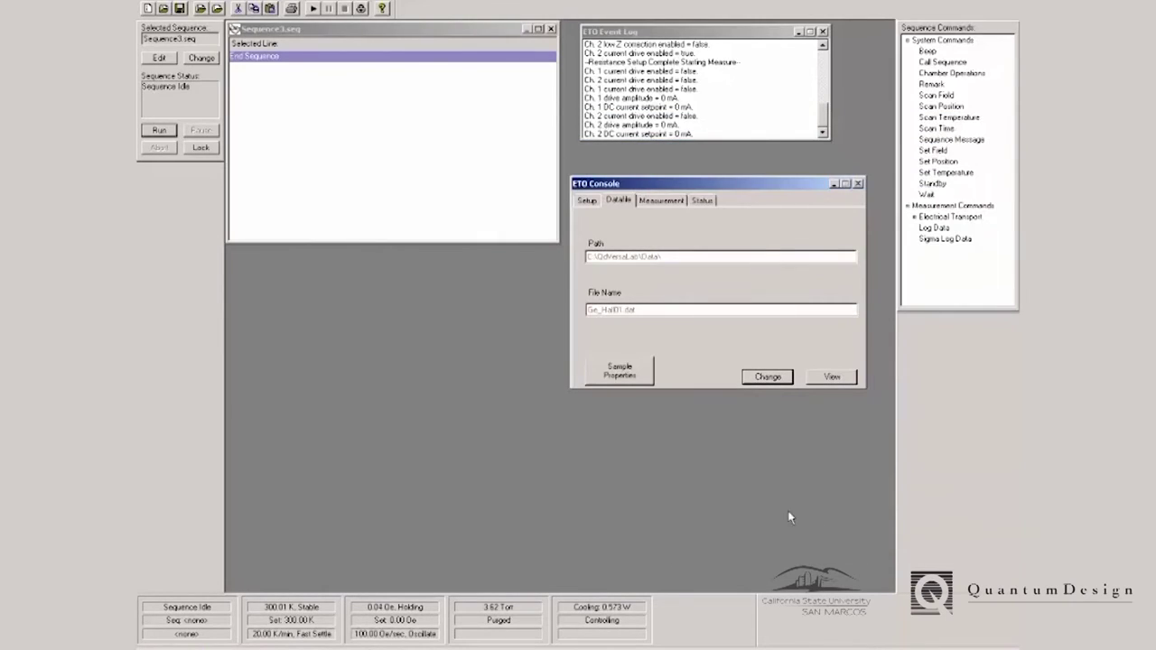
click(932, 97)
Add a Scan Field step from -10000 to 10000 Oe at 100 Oe/s in 41 linear steps
double_click(931, 97)
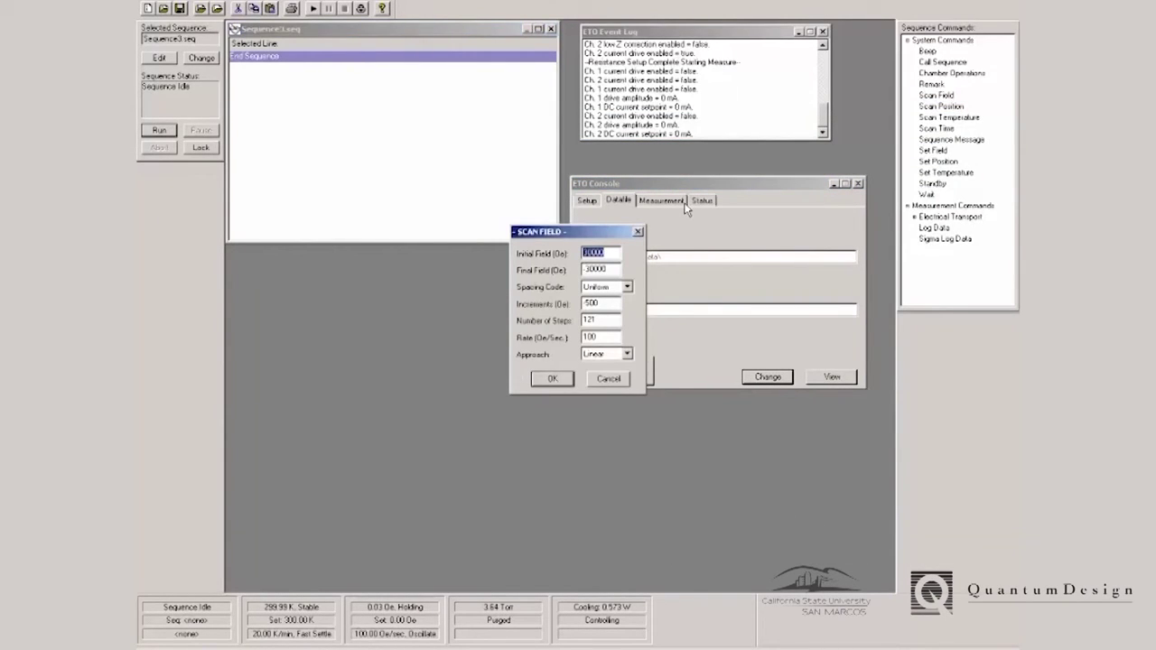
text(110)
double_click(614, 269)
text(1)
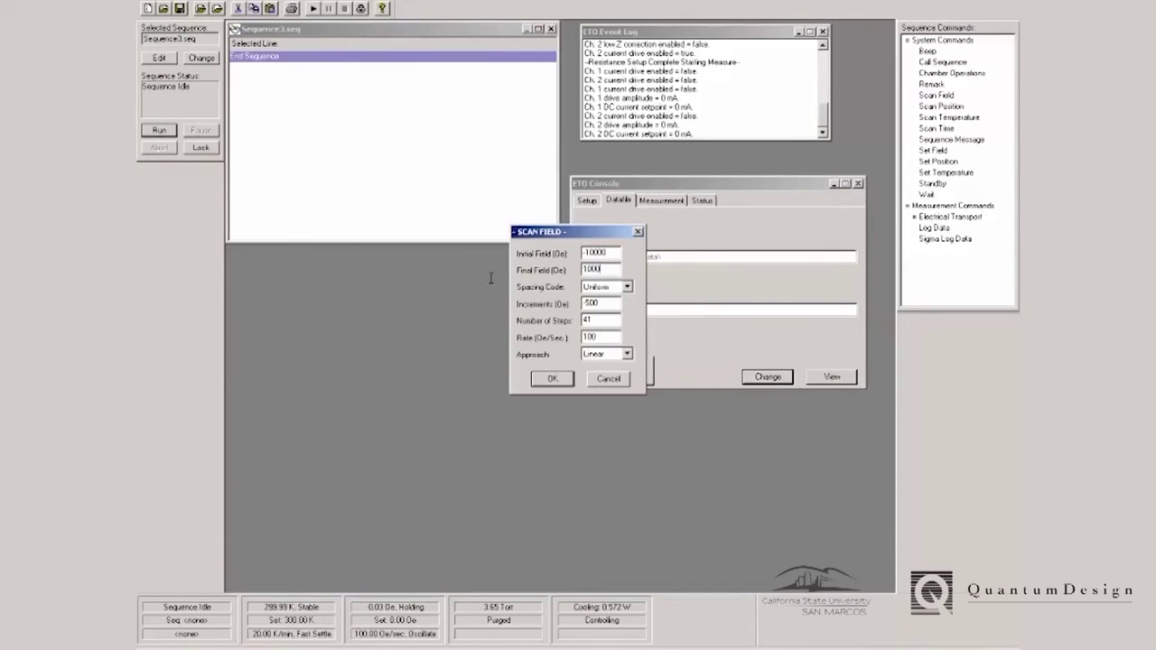
text(0)
click(554, 380)
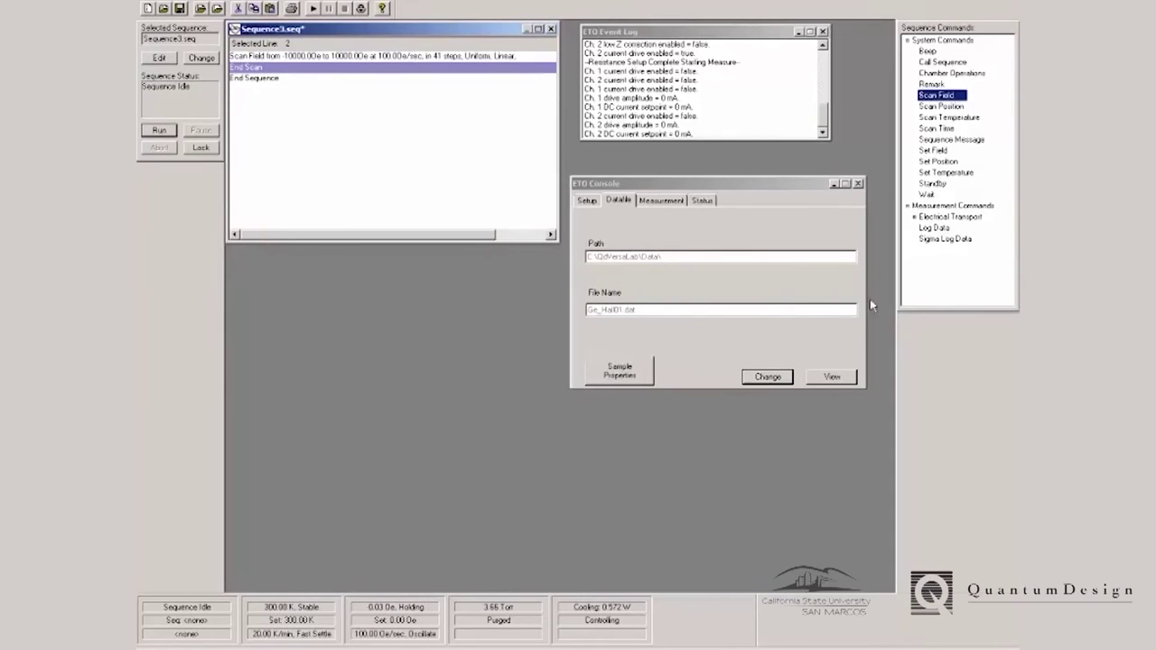
click(914, 218)
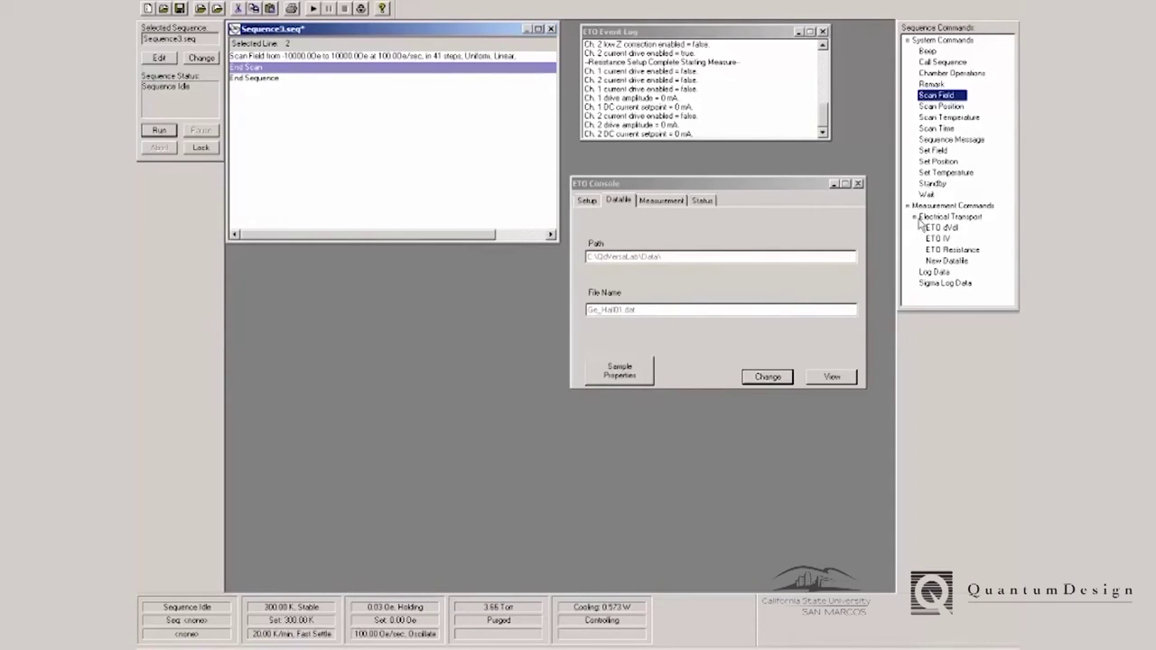
Add an ETO Resistance step reading channel 2 three times at 100 mA, 21.3 Hz, autorange
double_click(941, 252)
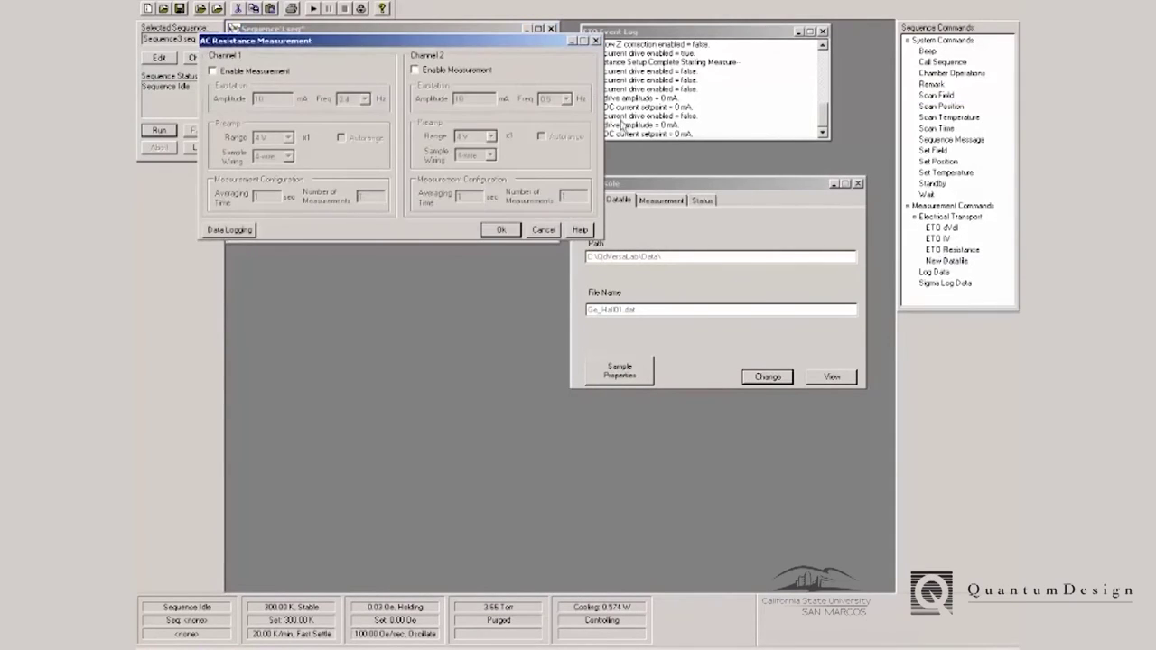
click(459, 72)
text(0)
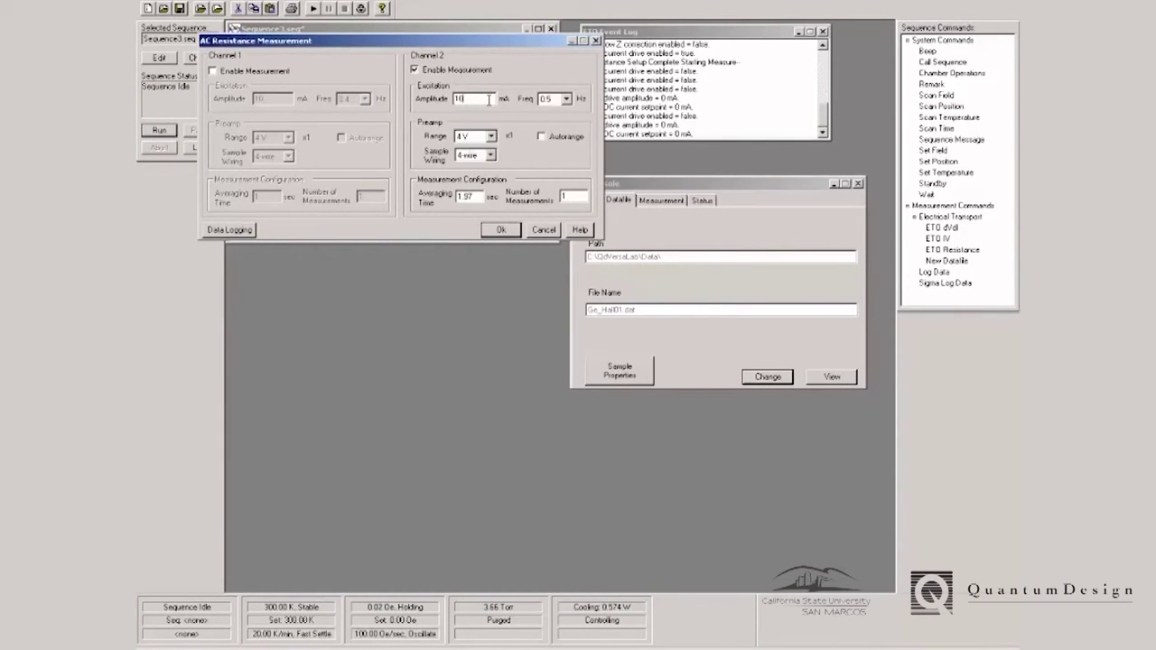
click(553, 99)
click(553, 158)
click(542, 136)
drag(575, 201, 509, 194)
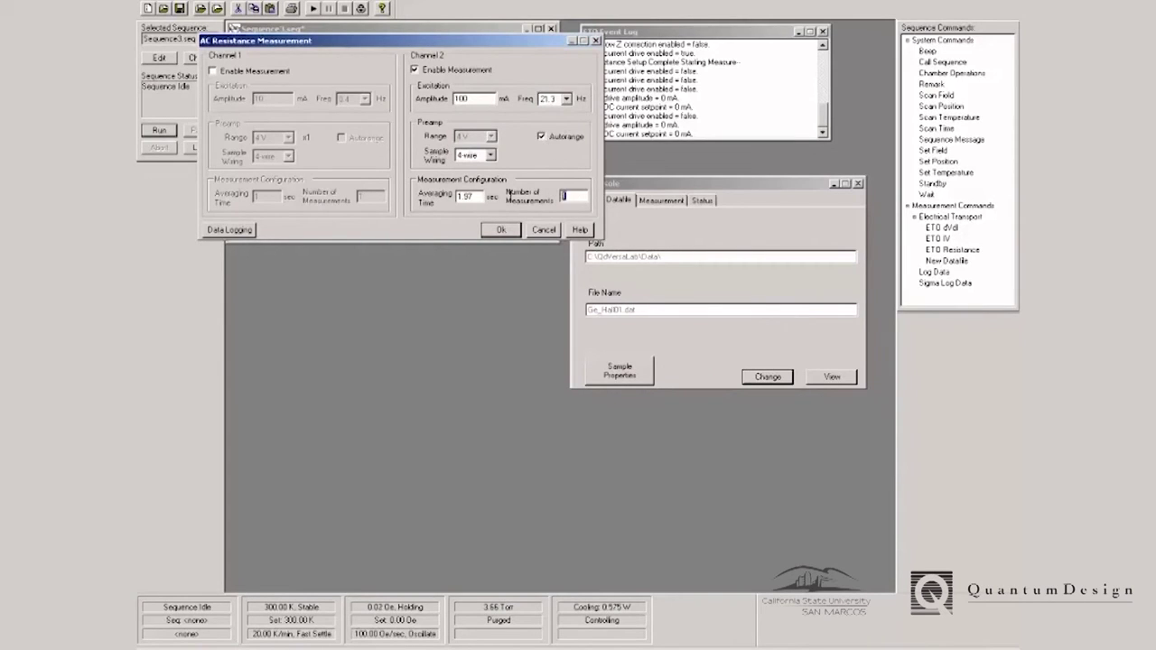
text(1)
click(504, 230)
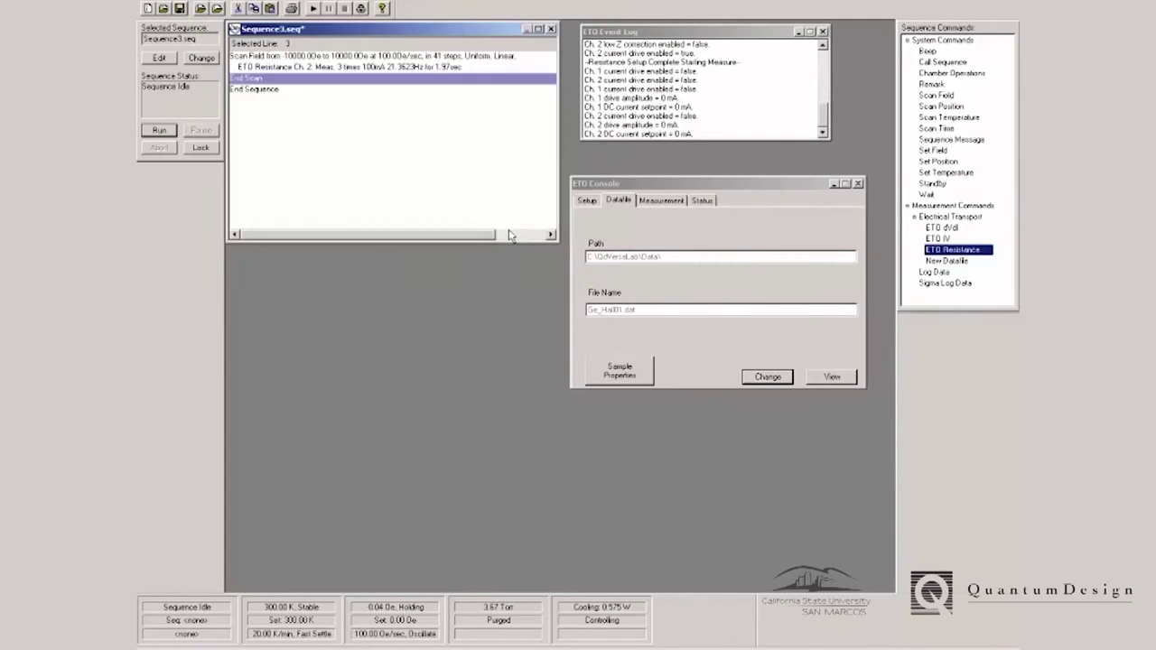
Insert a Standby step after the field scan to end Sequence3
click(267, 91)
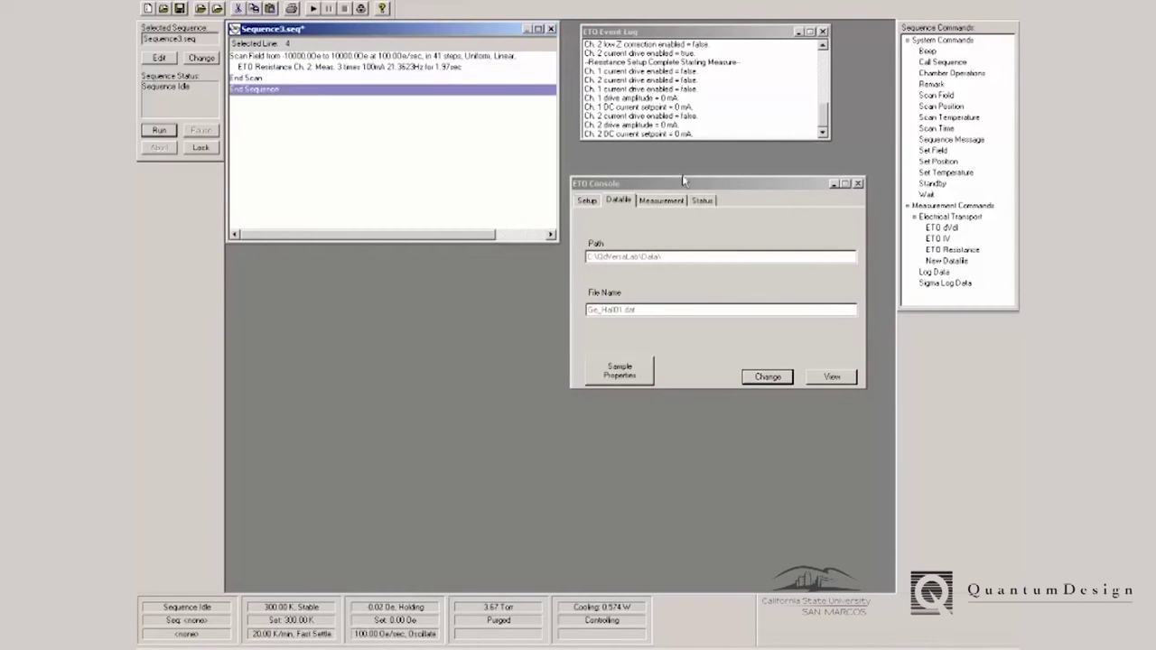
double_click(934, 185)
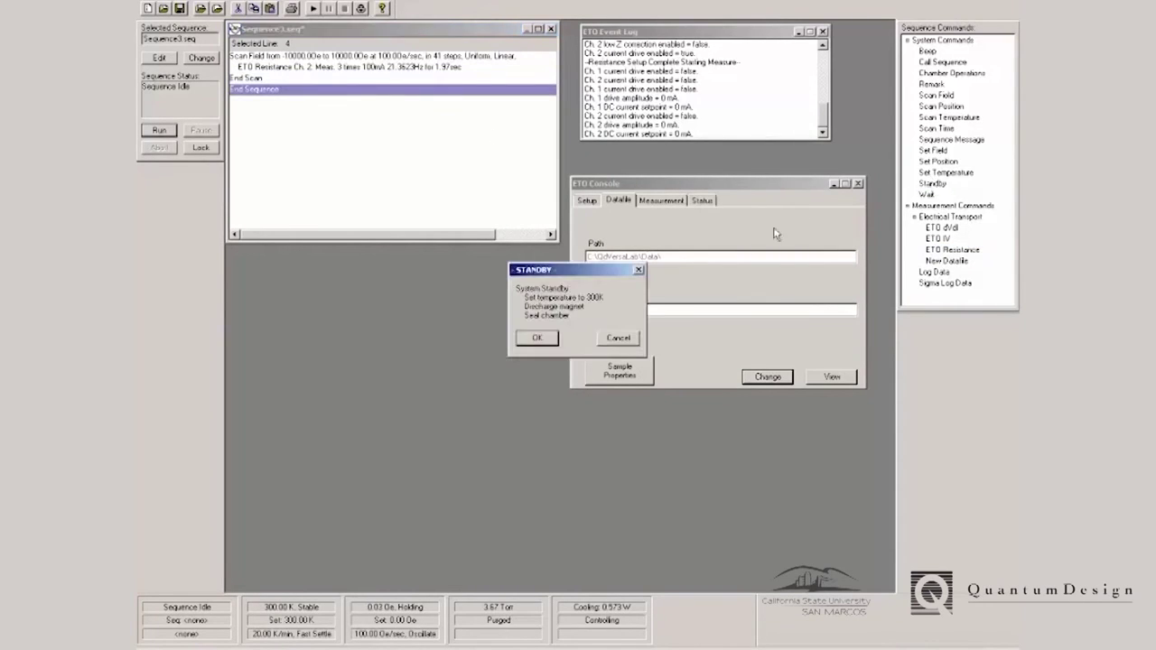
click(533, 340)
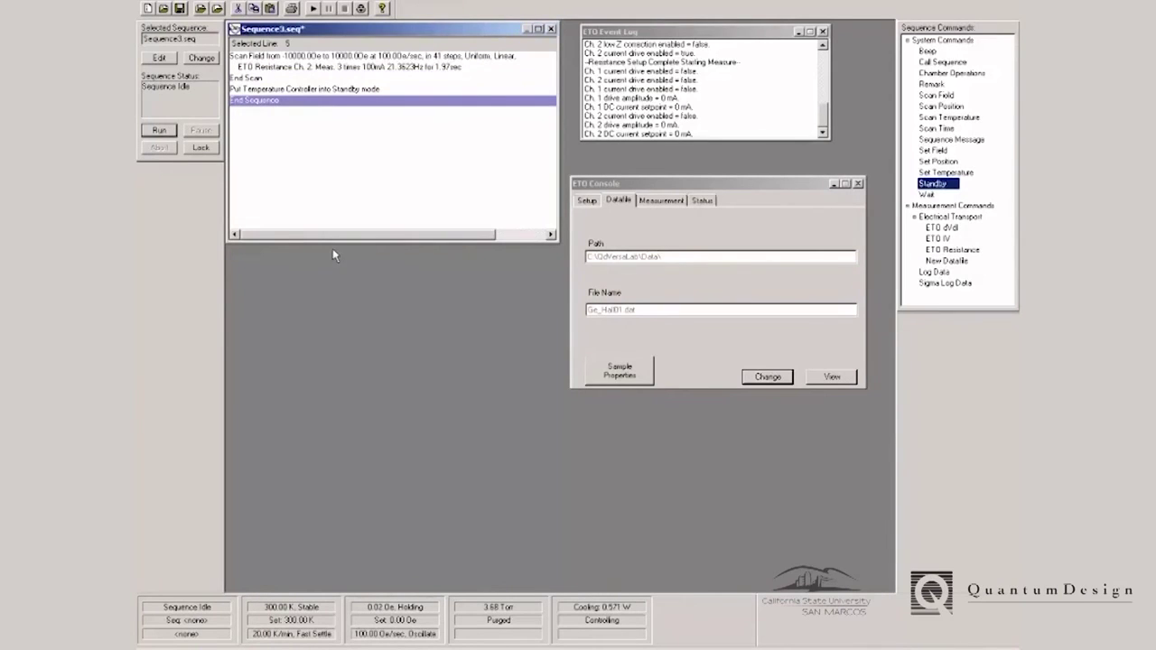